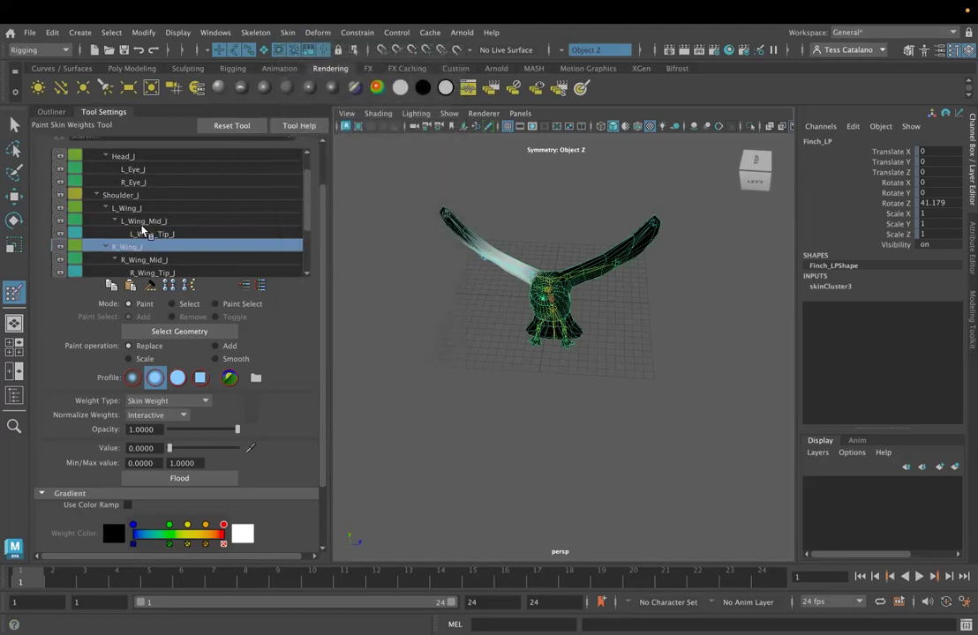
Step: Mirror the skin weights of all influences from Root_J to Tail_End_J across XY, positive to negative Z
left_click(288, 33)
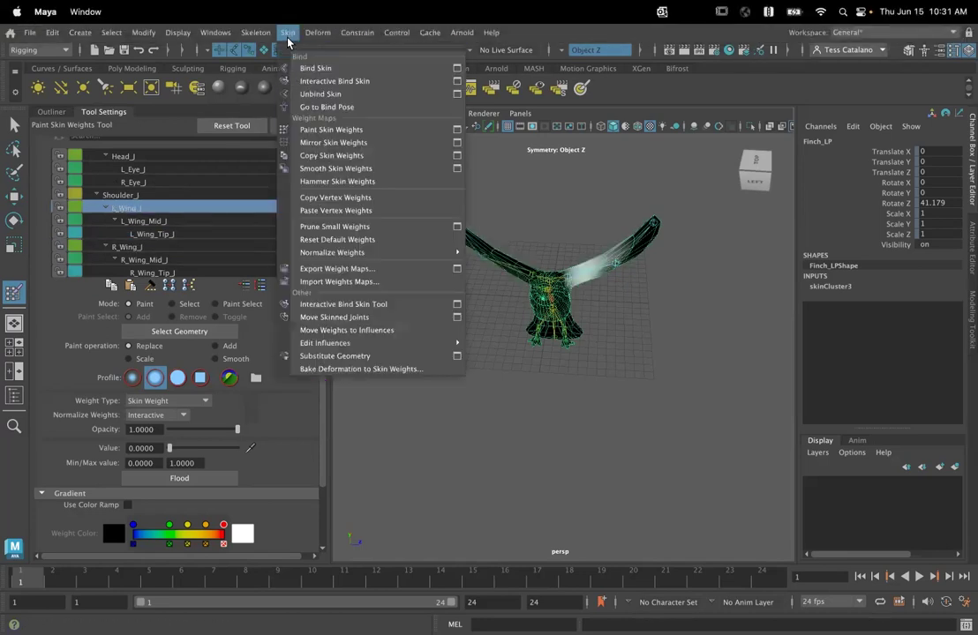
left_click(456, 143)
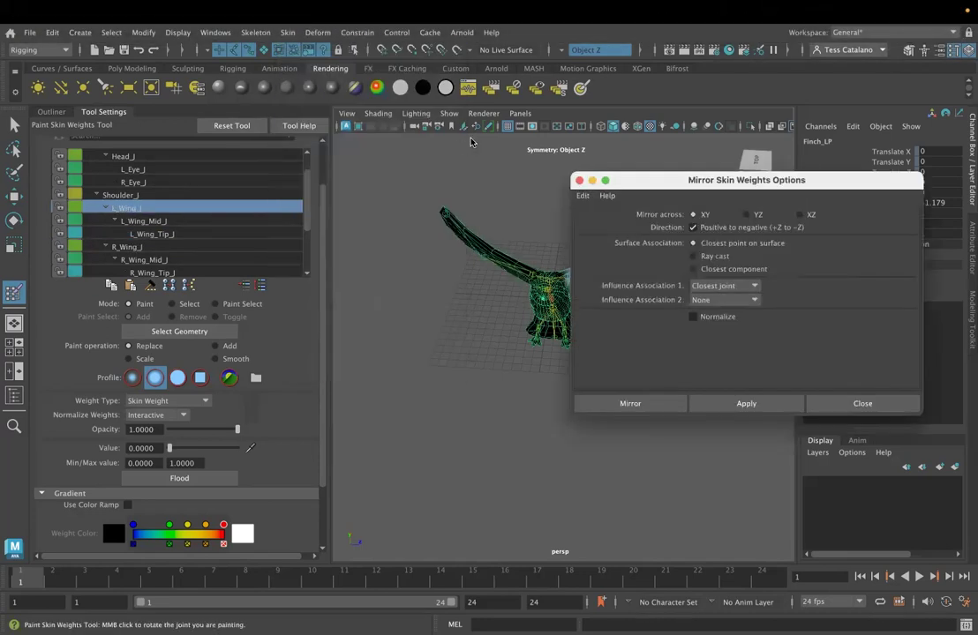
left_click_drag(714, 186, 783, 113)
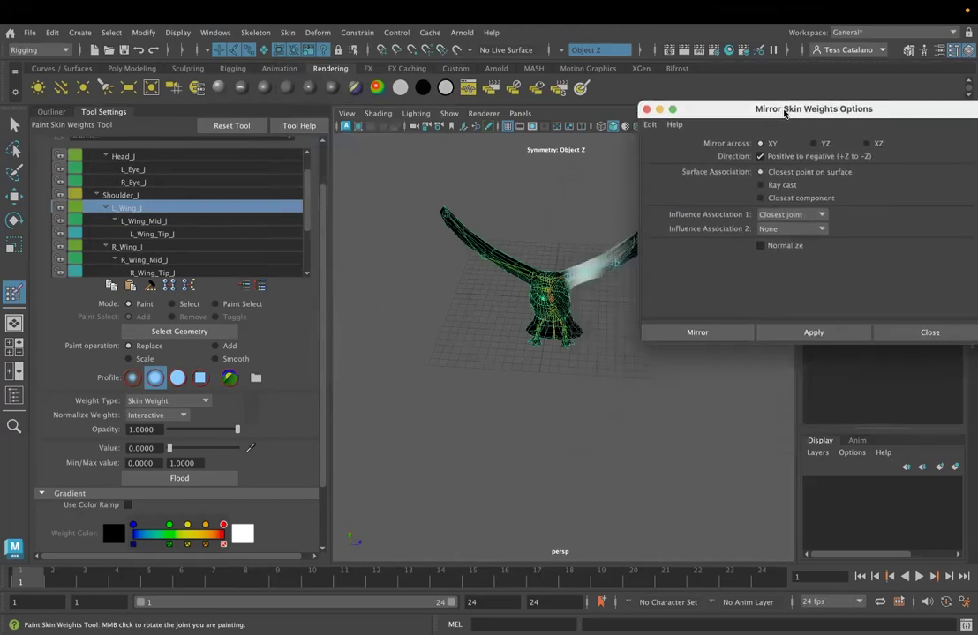
scroll(265, 232, "up", 1)
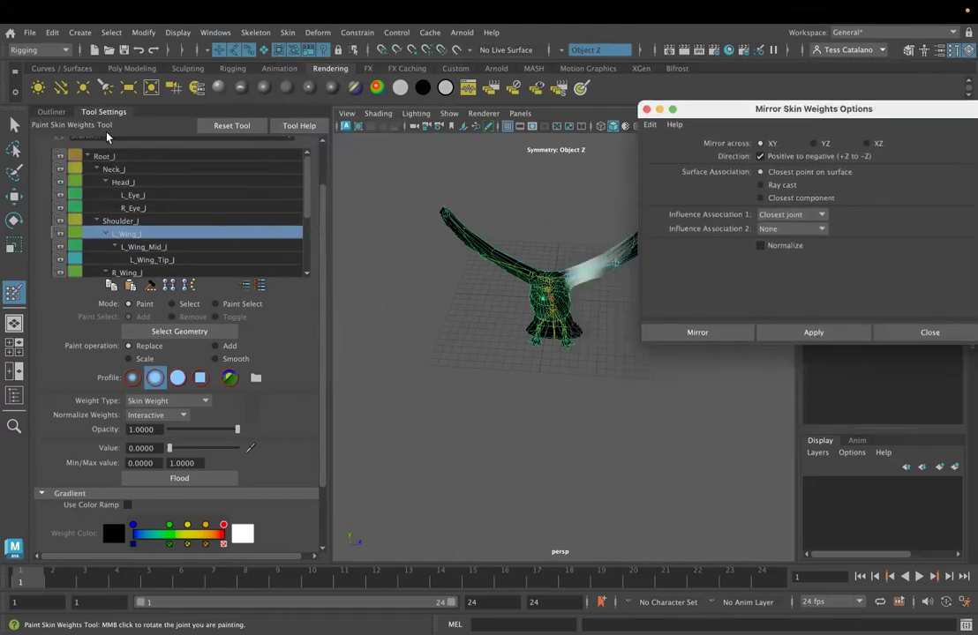
left_click(123, 156)
scroll(144, 252, "down", 3)
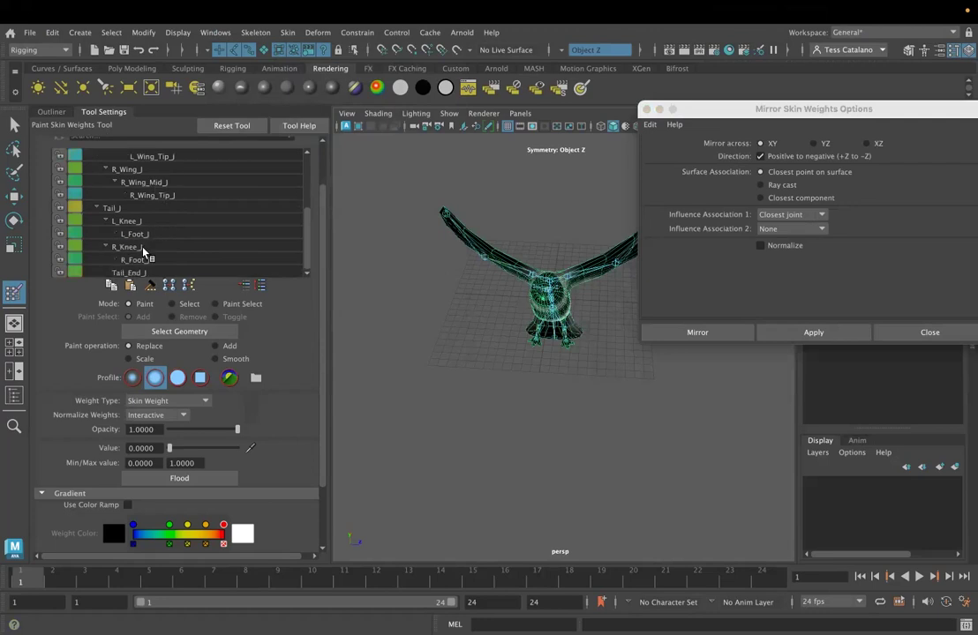
left_click(146, 272)
scroll(186, 271, "up", 5)
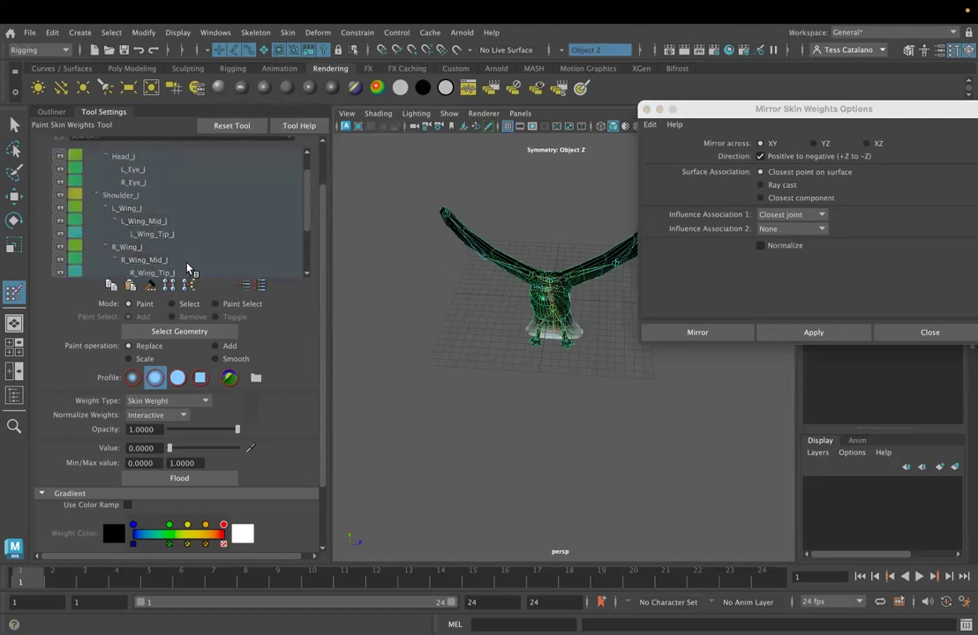
left_click_drag(869, 104, 811, 96)
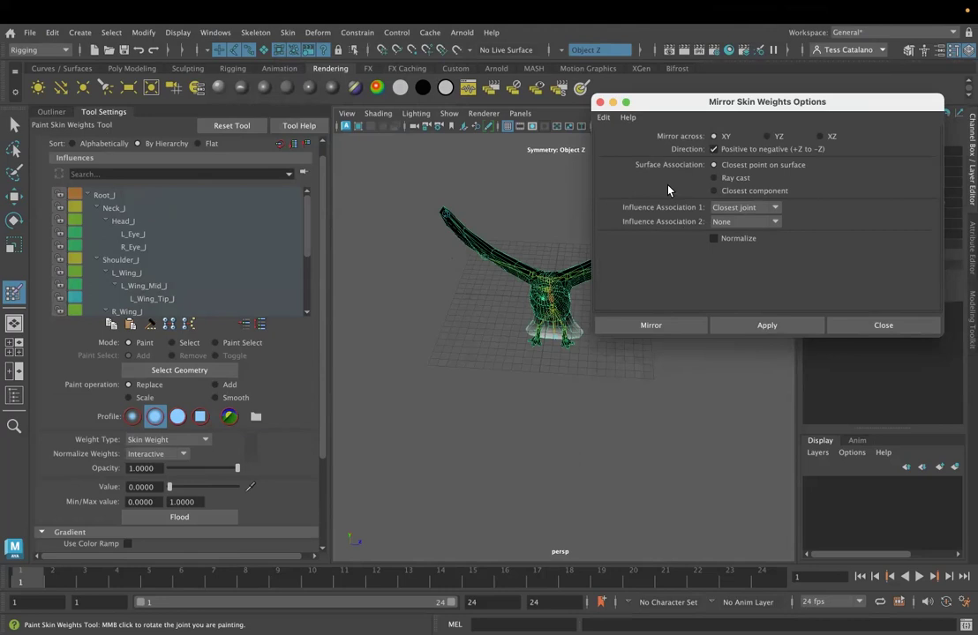
left_click_drag(765, 102, 803, 86)
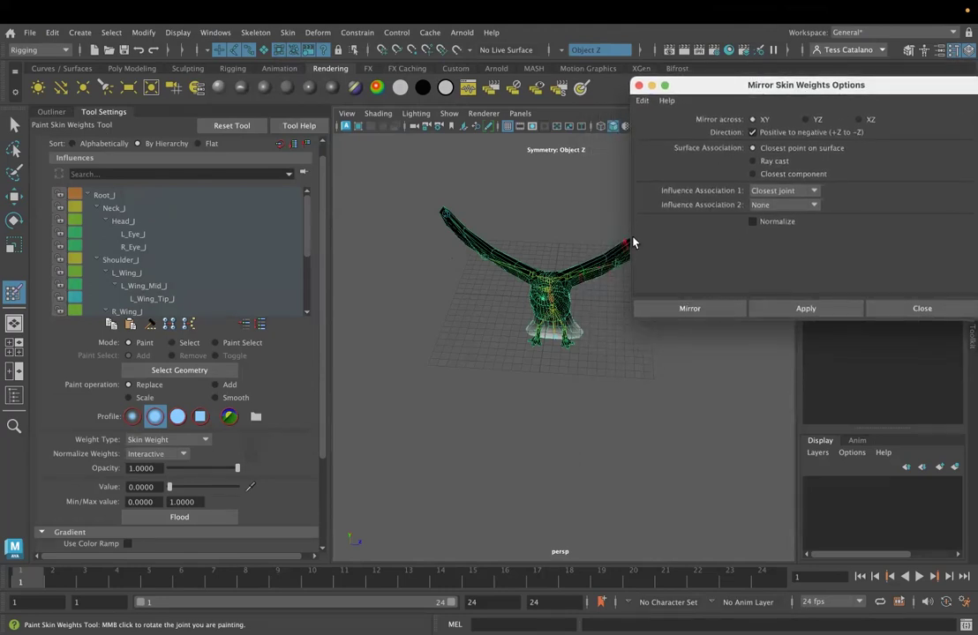
left_click(697, 311)
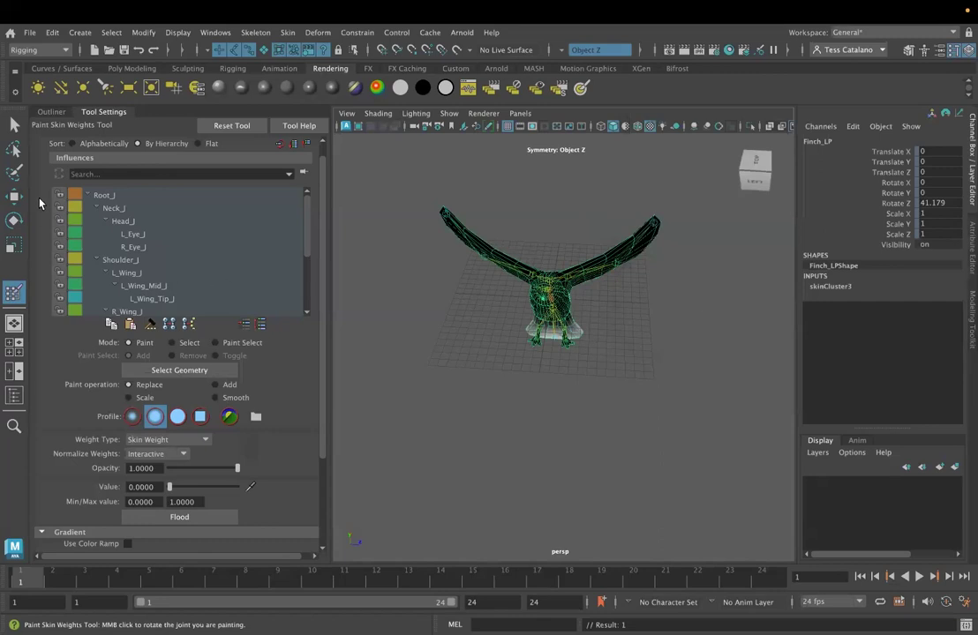
Step: Compare the mirrored weights on the left and right wing joints, including R_Wing_Mid_J and R_Wing_Tip_J
left_click(120, 260)
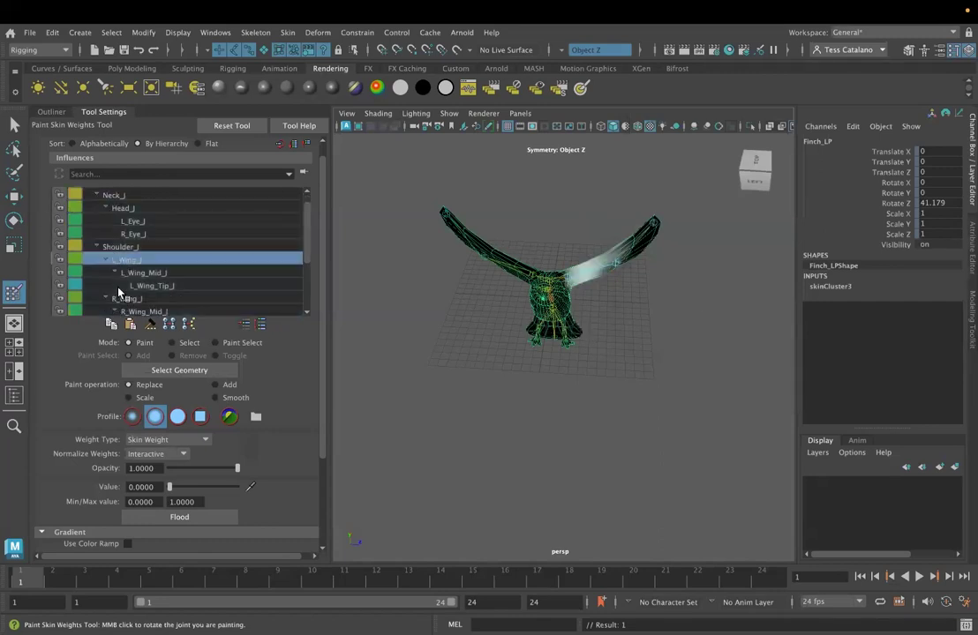
left_click(122, 301)
left_click_drag(483, 373, 653, 363, "alt")
left_click(154, 260)
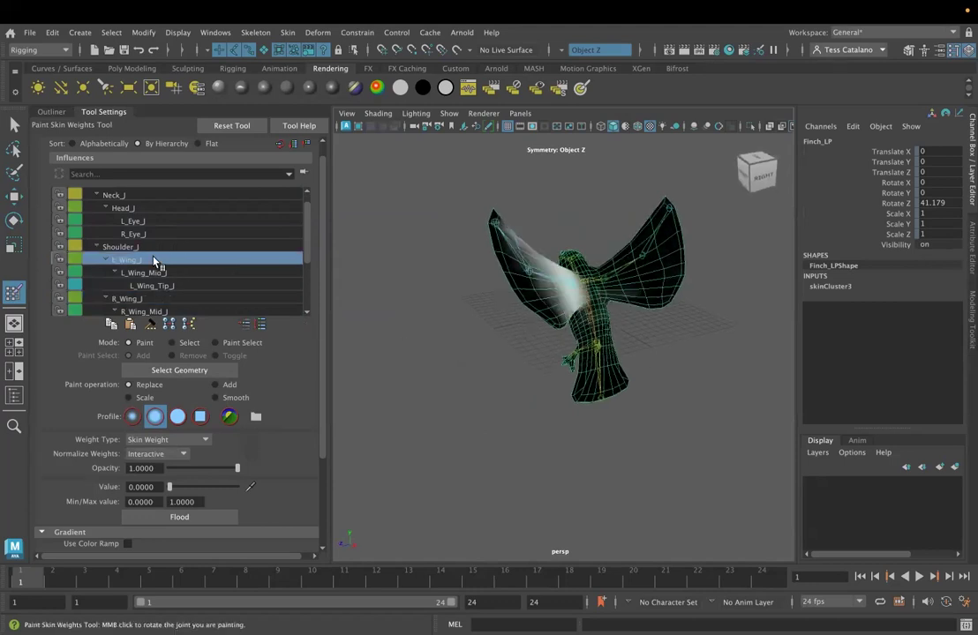
left_click(128, 299)
left_click(167, 311)
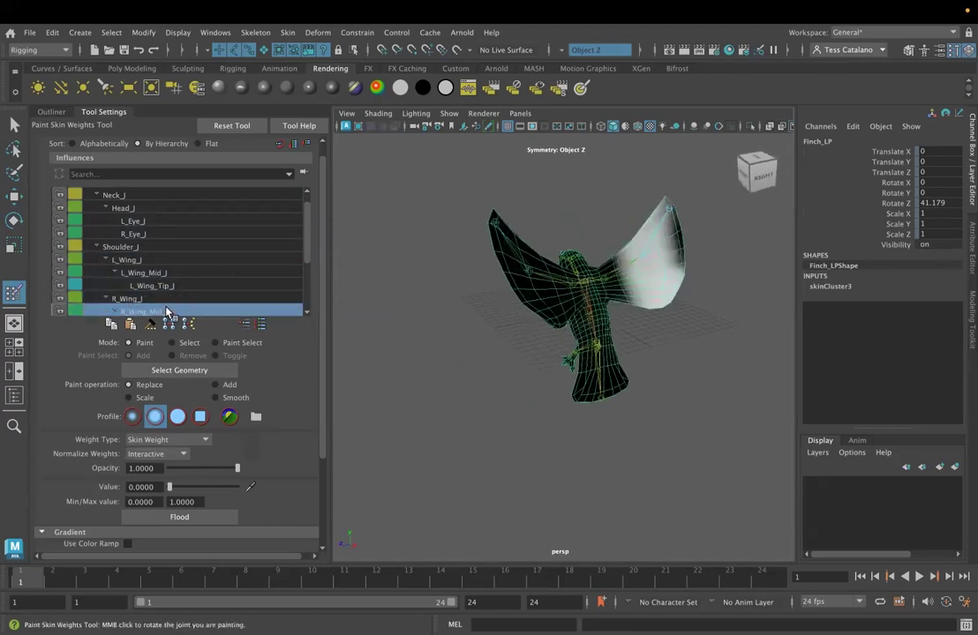
left_click_drag(463, 352, 417, 345, "alt")
scroll(120, 261, "down", 1)
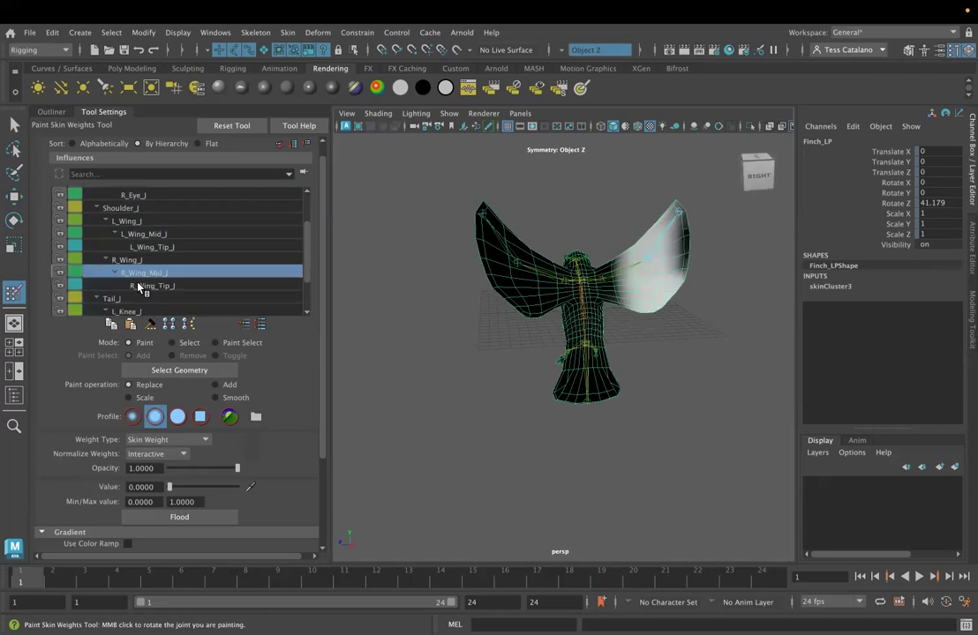
left_click(139, 287)
Step: Inspect the weights of the Tail_J, L_Knee_J, L_Foot_J and R_Knee_J influences around the bird's lower body
left_click(168, 300)
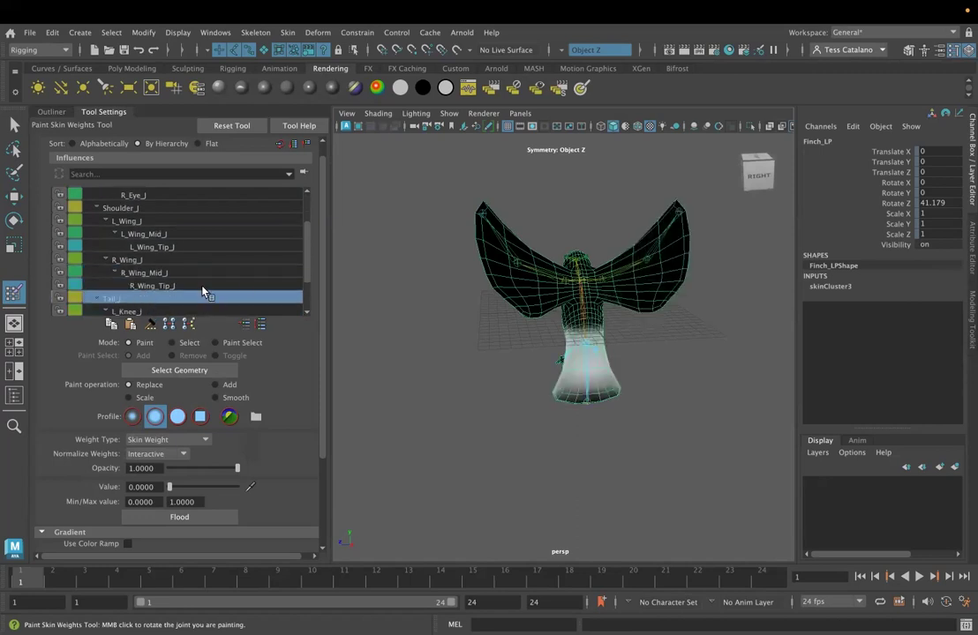
scroll(190, 297, "down", 1)
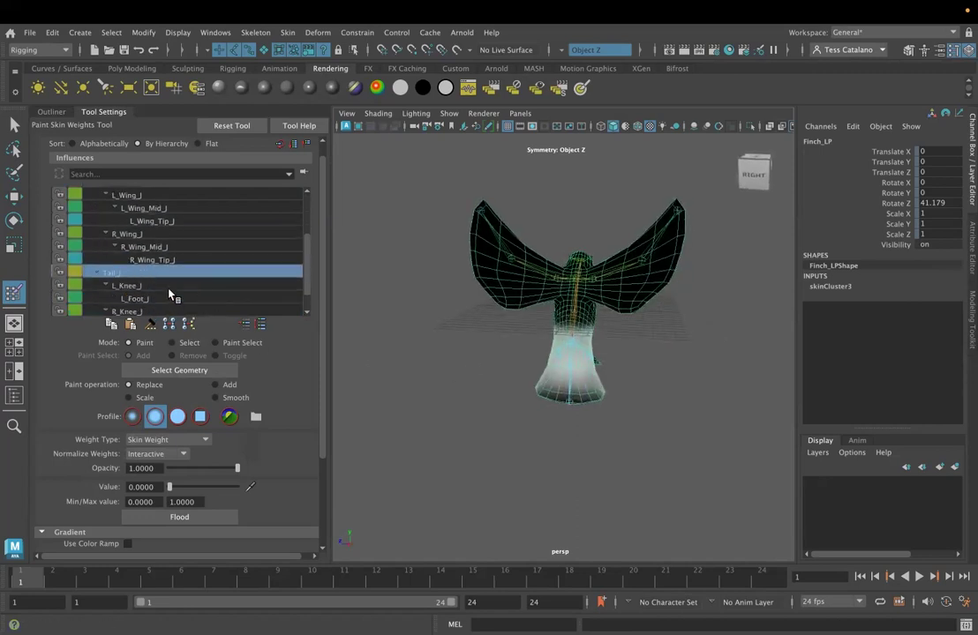
left_click(180, 282)
left_click(132, 300)
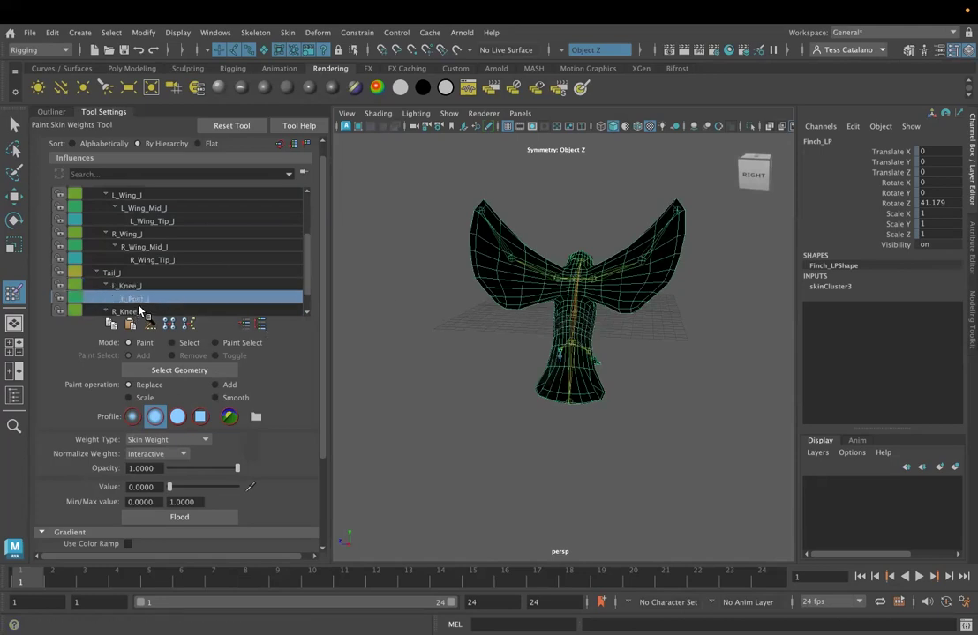
left_click(139, 312)
left_click_drag(618, 397, 509, 392, "alt")
scroll(534, 347, "up", 3)
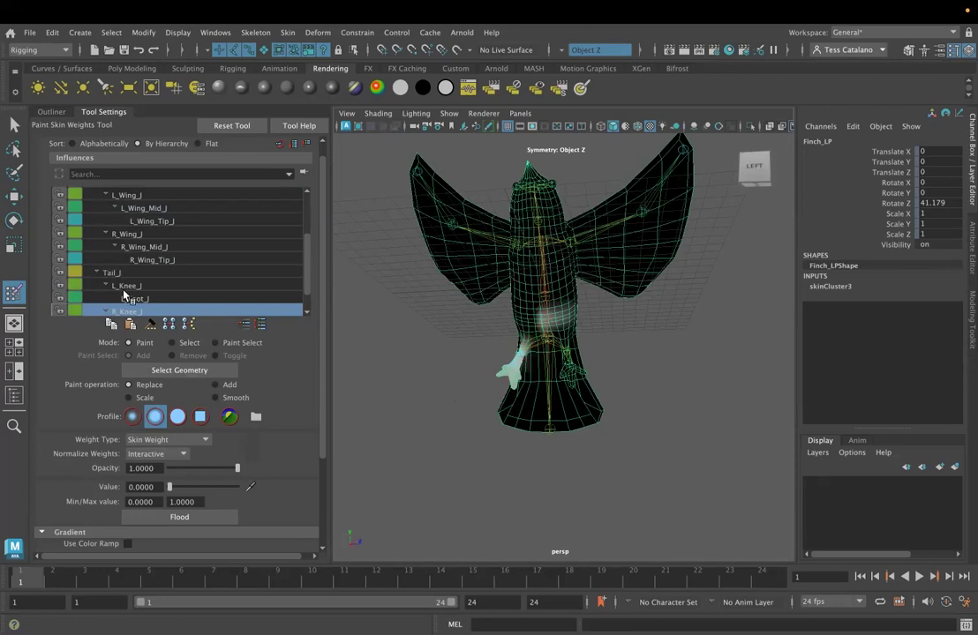
scroll(181, 292, "down", 3)
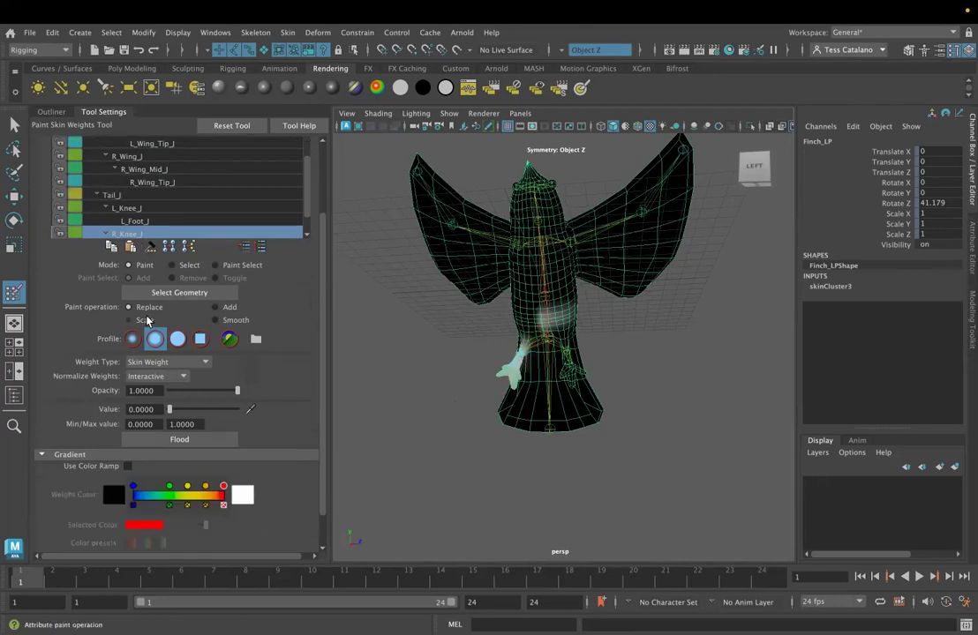
Step: Mirror the skin weights again with L_Knee_J as the selected influence
left_click(130, 209)
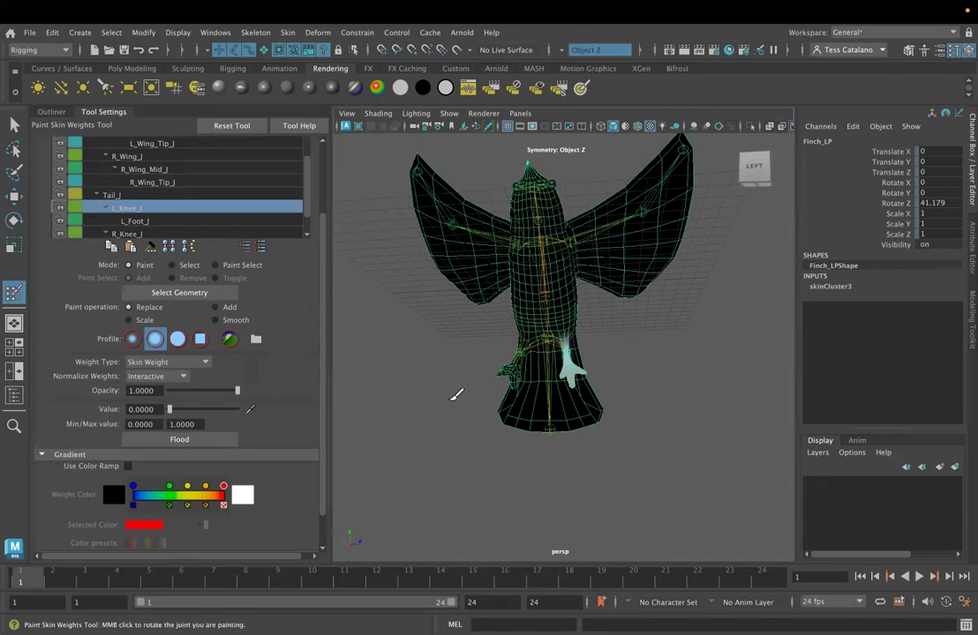
left_click(288, 33)
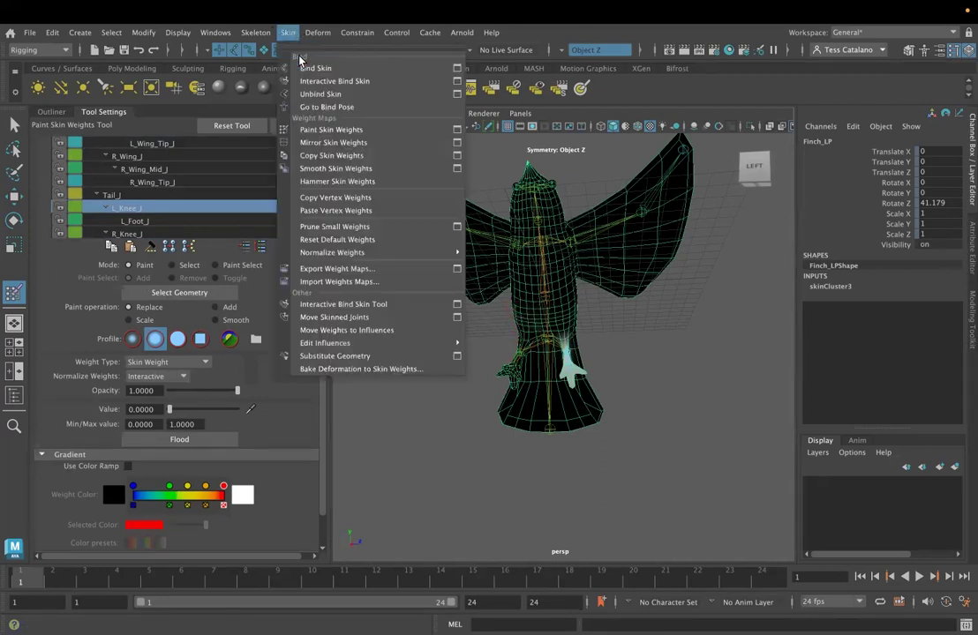
left_click(328, 144)
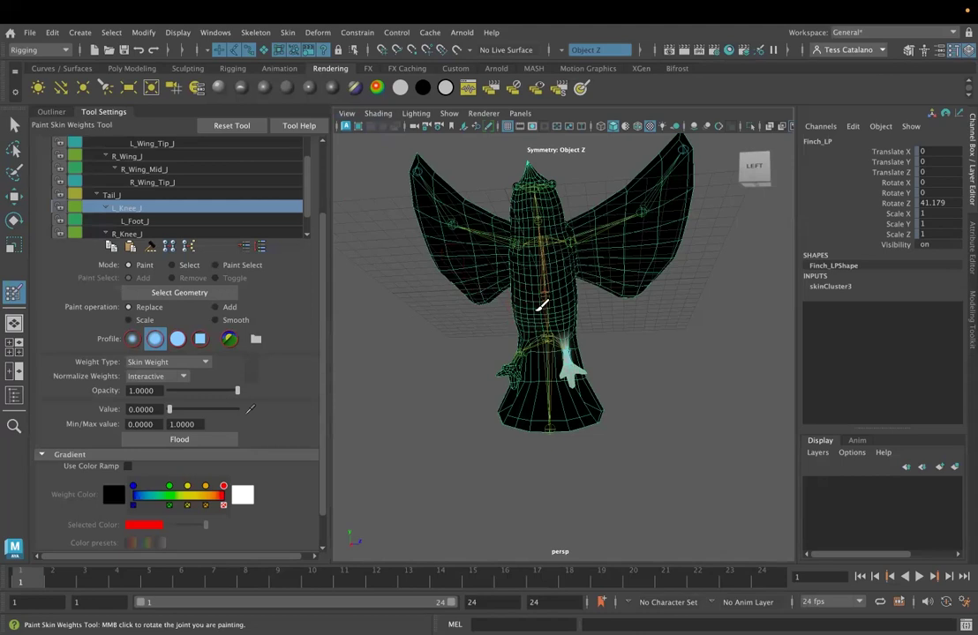
Step: Examine the weights of R_Knee_J, R_Foot_J and Tail_End_J around the legs and tail
scroll(534, 345, "up", 6)
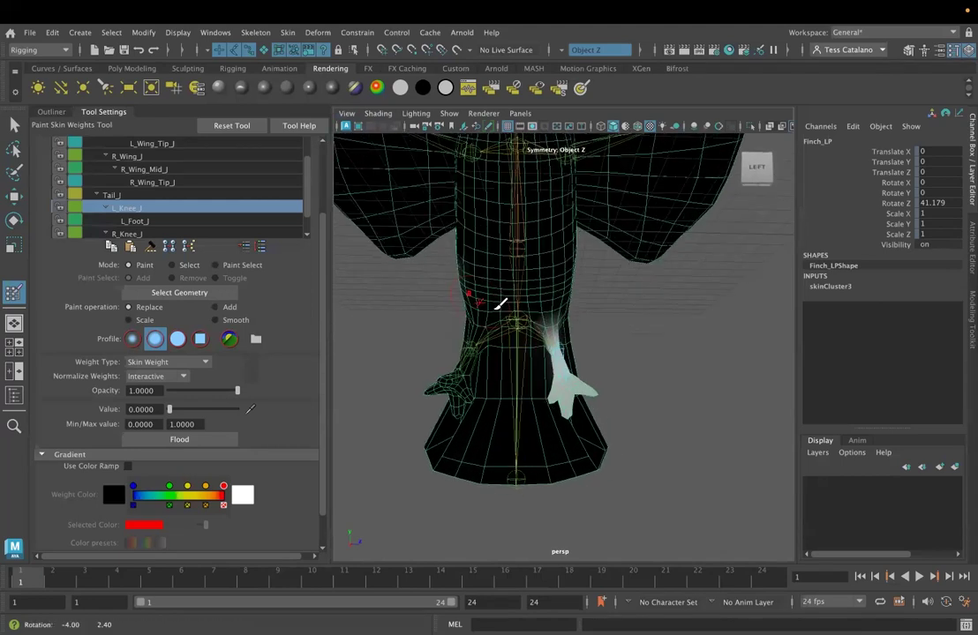
scroll(137, 216, "up", 1)
scroll(137, 216, "down", 3)
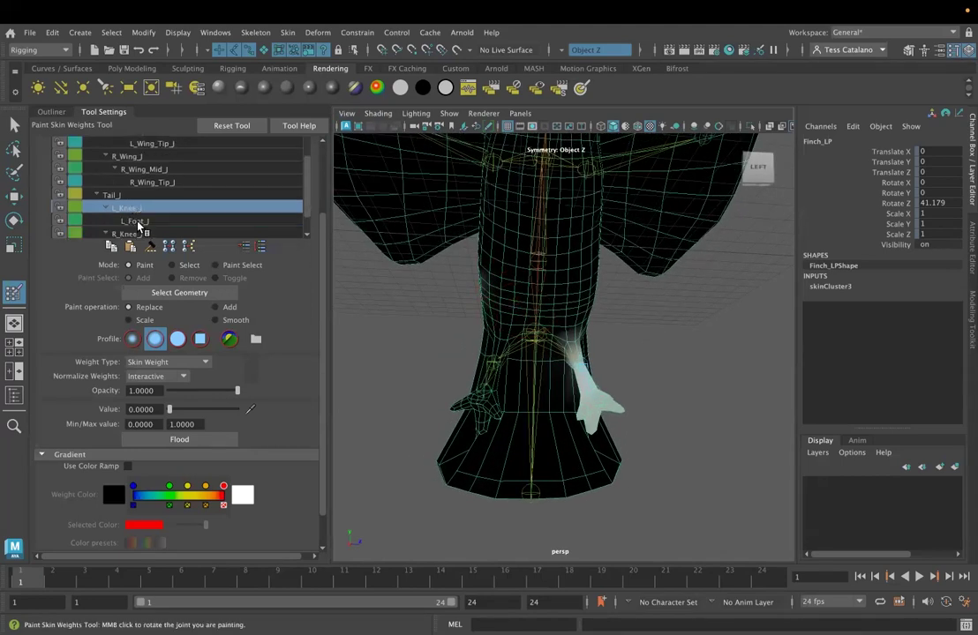
left_click(145, 210)
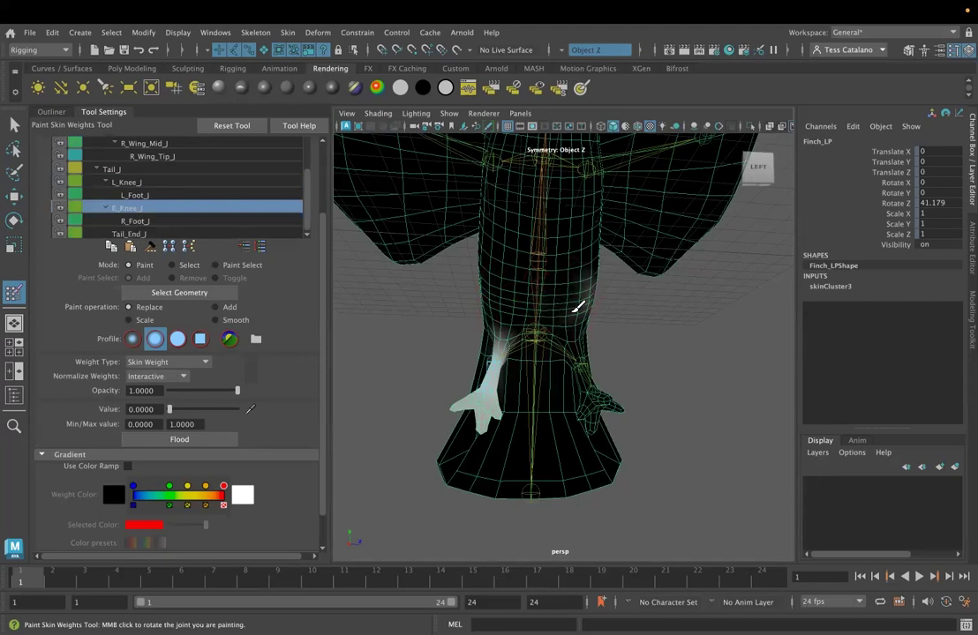
left_click(153, 221)
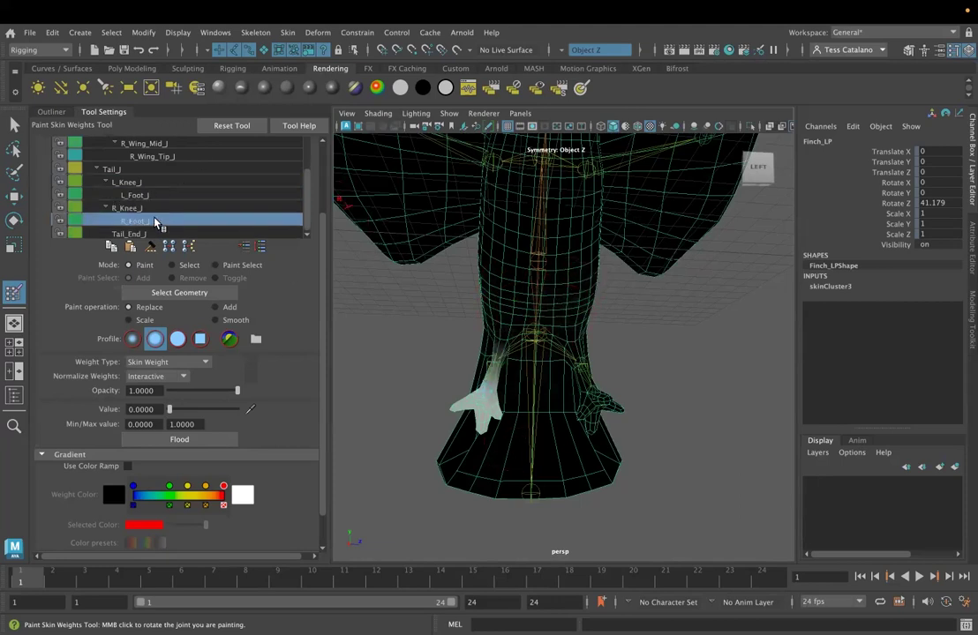
left_click(137, 234)
scroll(701, 435, "down", 5)
left_click_drag(698, 428, 512, 300, "alt")
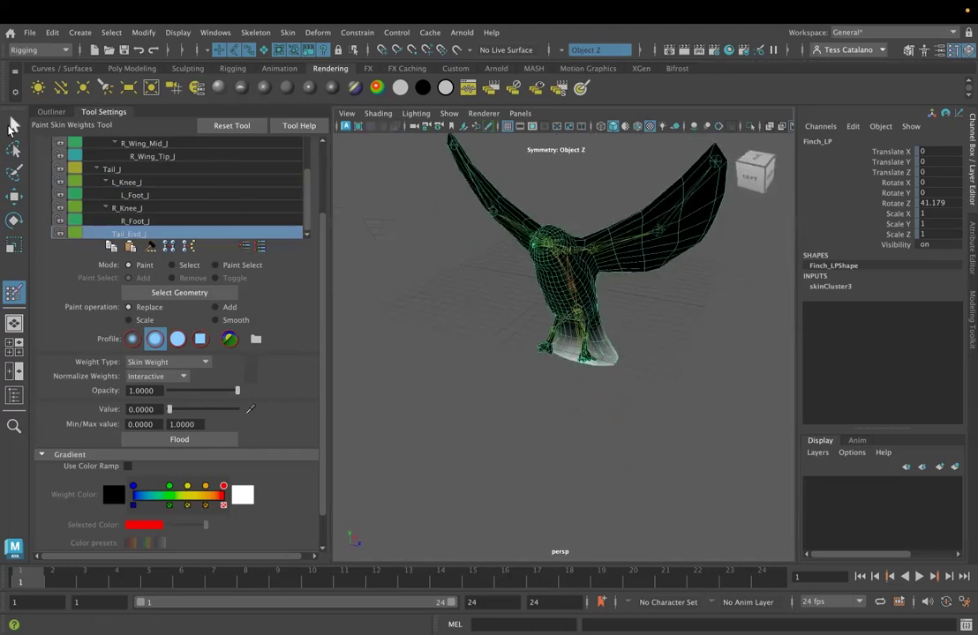
Step: Leave weight painting, bring up the Outliner and deselect the bird mesh
left_click(13, 124)
left_click(51, 112)
left_click_drag(371, 221, 356, 387, "alt")
left_click(364, 386)
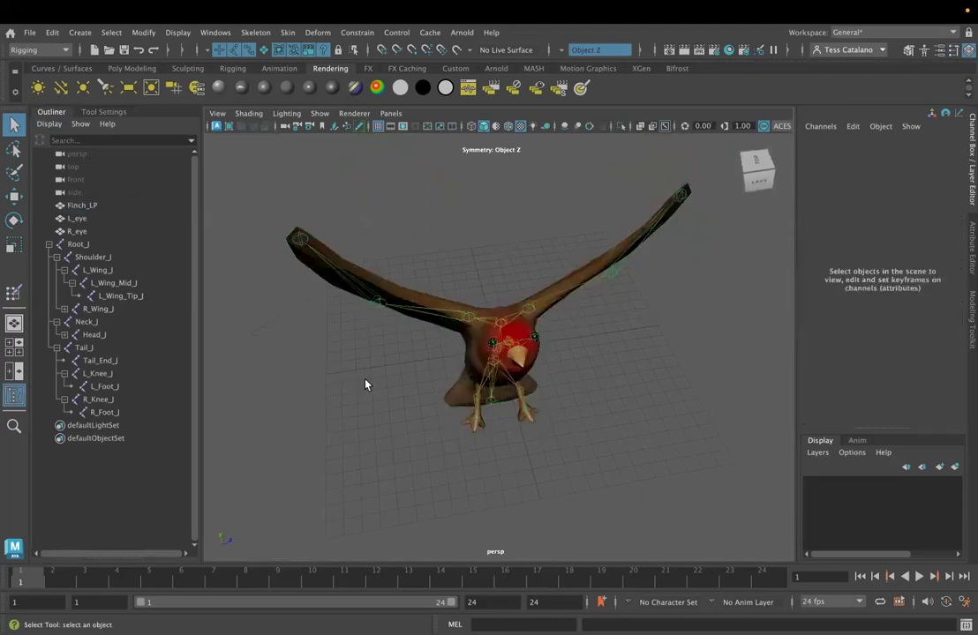
left_click_drag(661, 456, 556, 320, "alt")
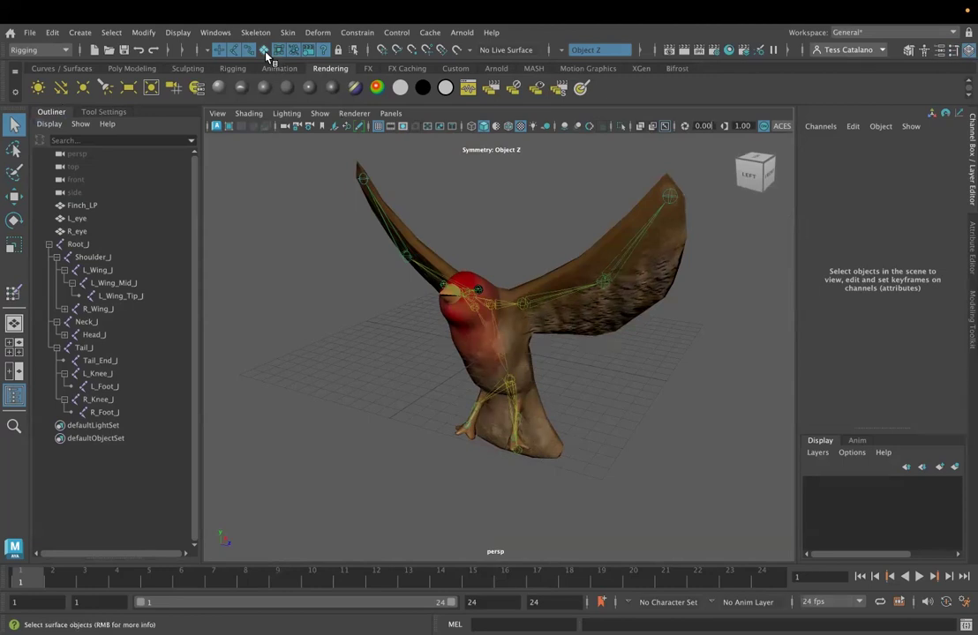
left_click(526, 306)
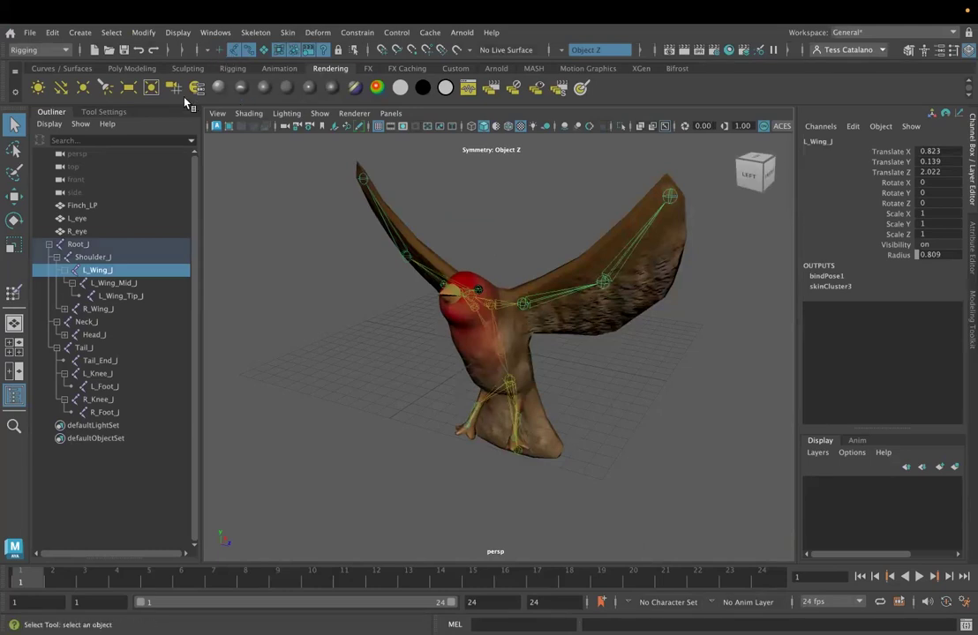
left_click(79, 33)
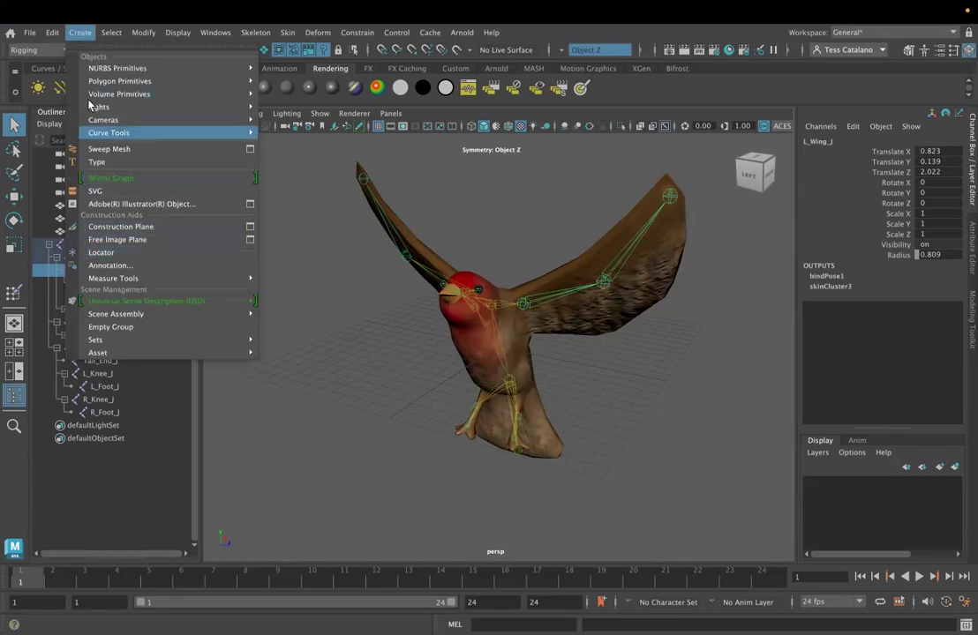
left_click(233, 176)
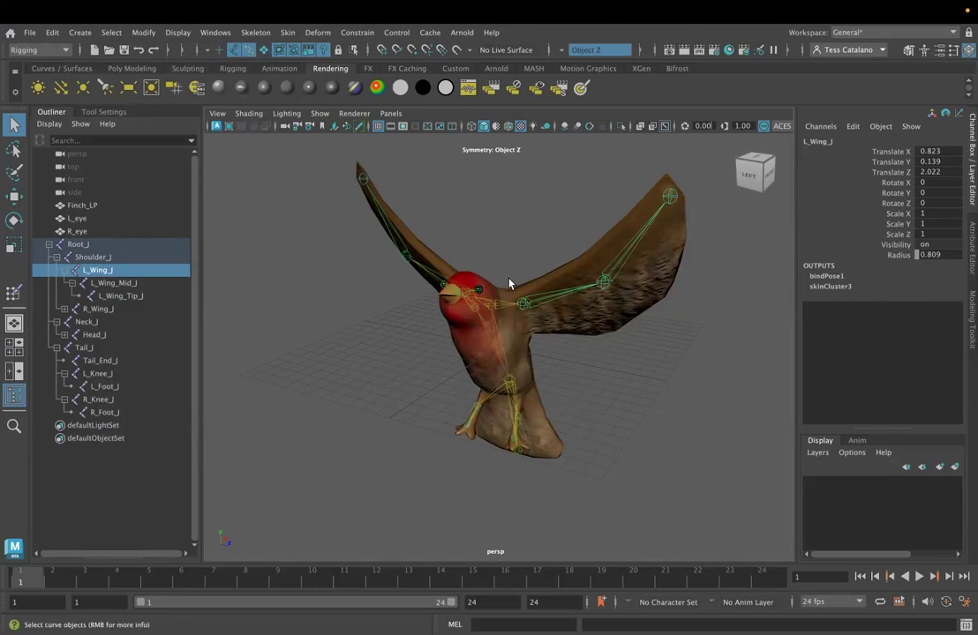
left_click(578, 393)
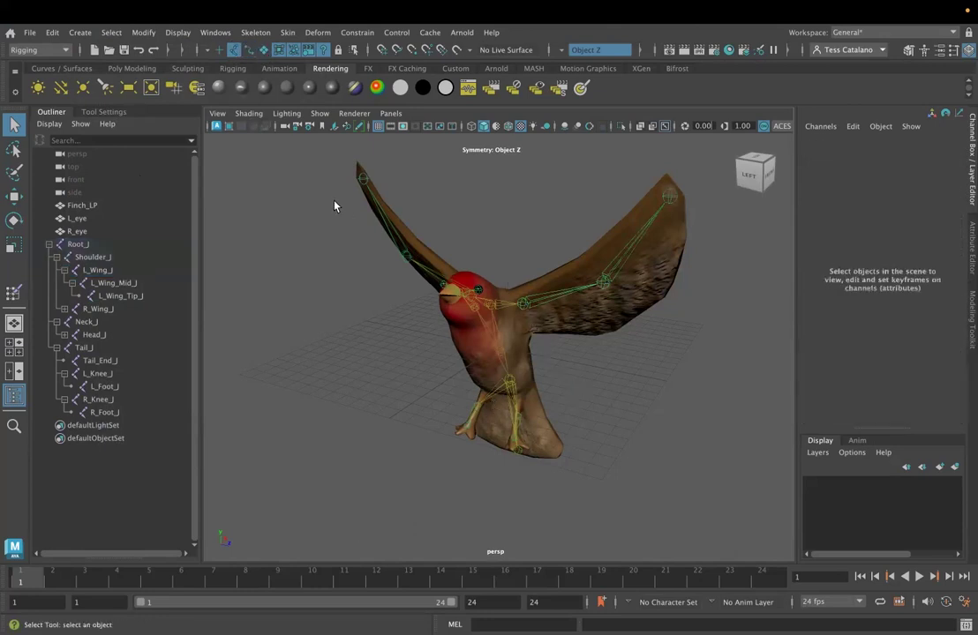
Step: Save the scene as a new Maya binary file named Bird_Rig.mb
left_click(29, 33)
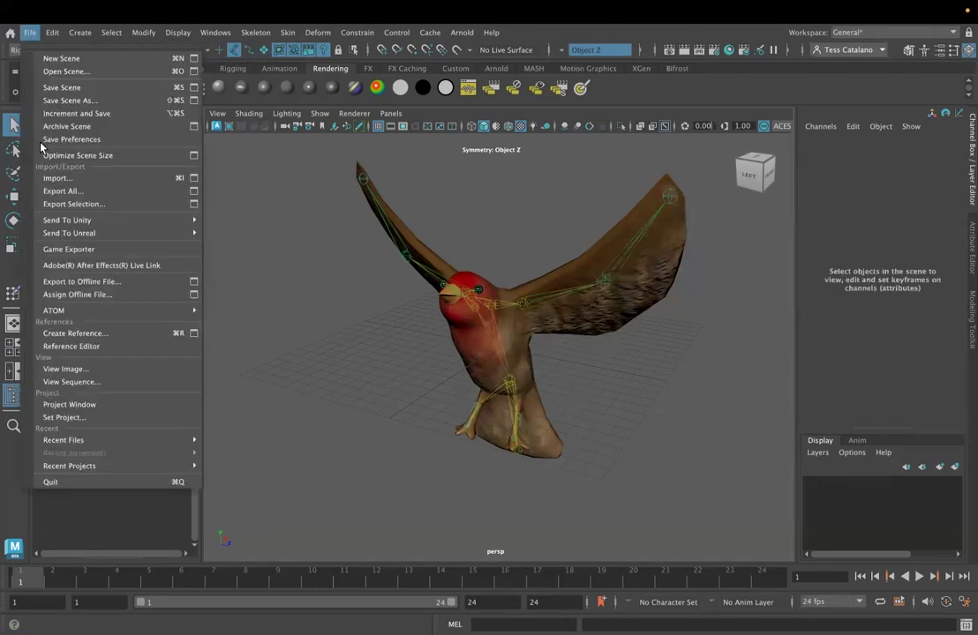
left_click(41, 102)
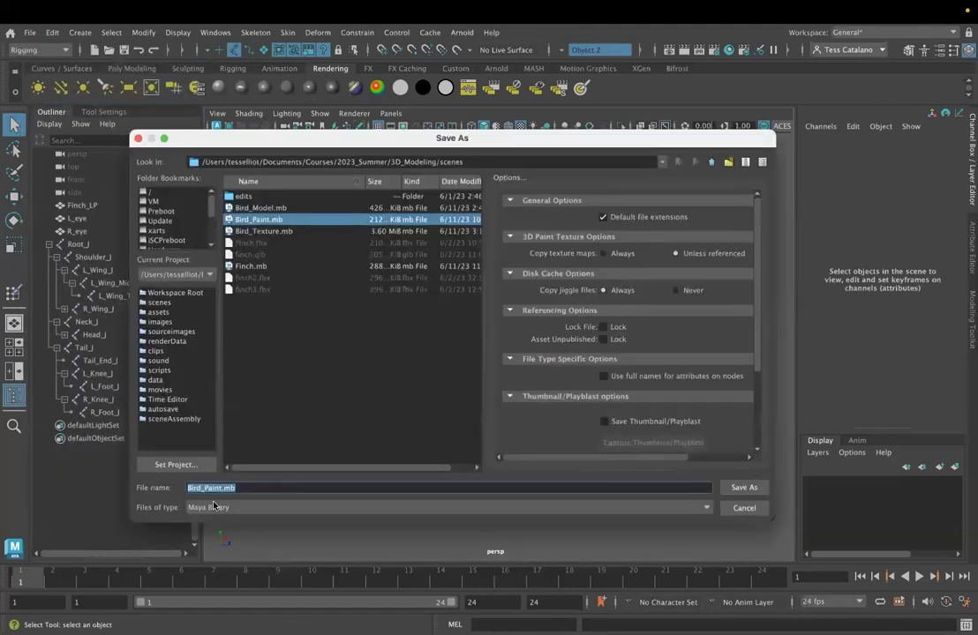
left_click(217, 485)
type("Rig")
key("Return")
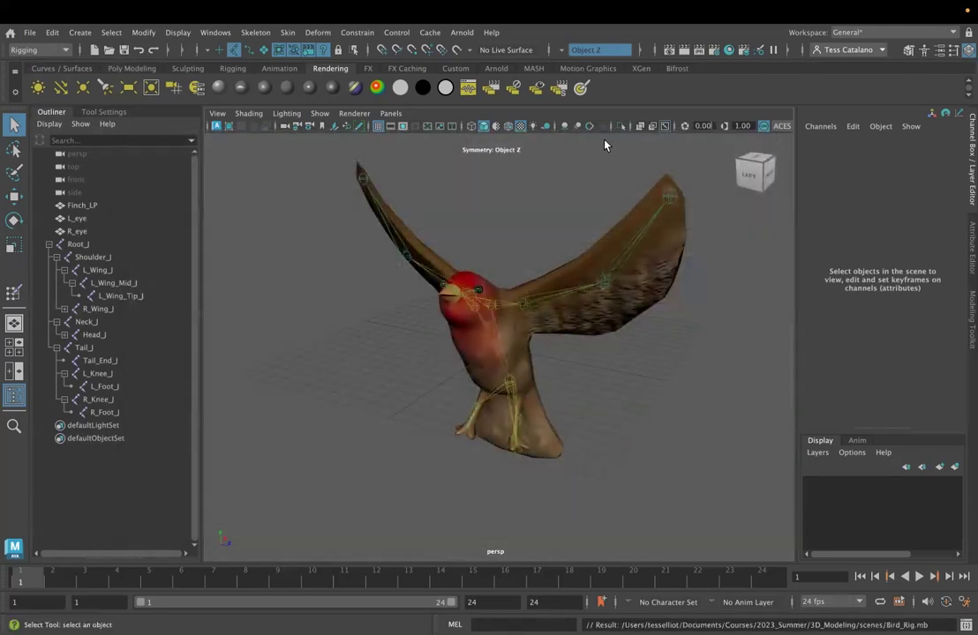
Step: Rotate the L_Wing_J joint to about X 13.1, Y -57.8, Z 10.5 to test the wing's deformation
left_click(529, 311)
key("w")
key("e")
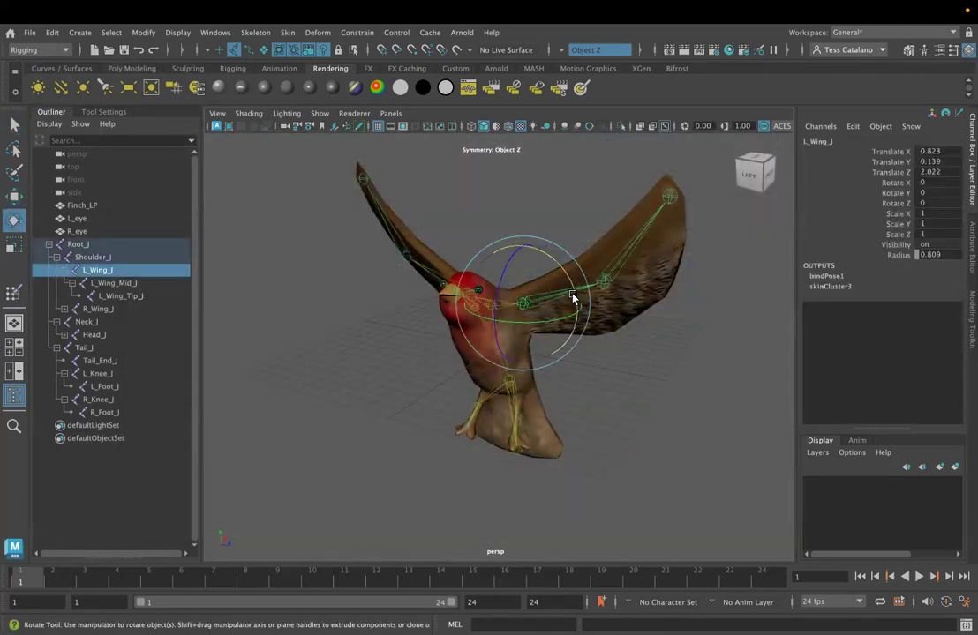
left_click_drag(574, 303, 726, 425)
left_click(508, 302)
left_click(547, 322)
left_click_drag(357, 317, 454, 354, "alt")
left_click(469, 309)
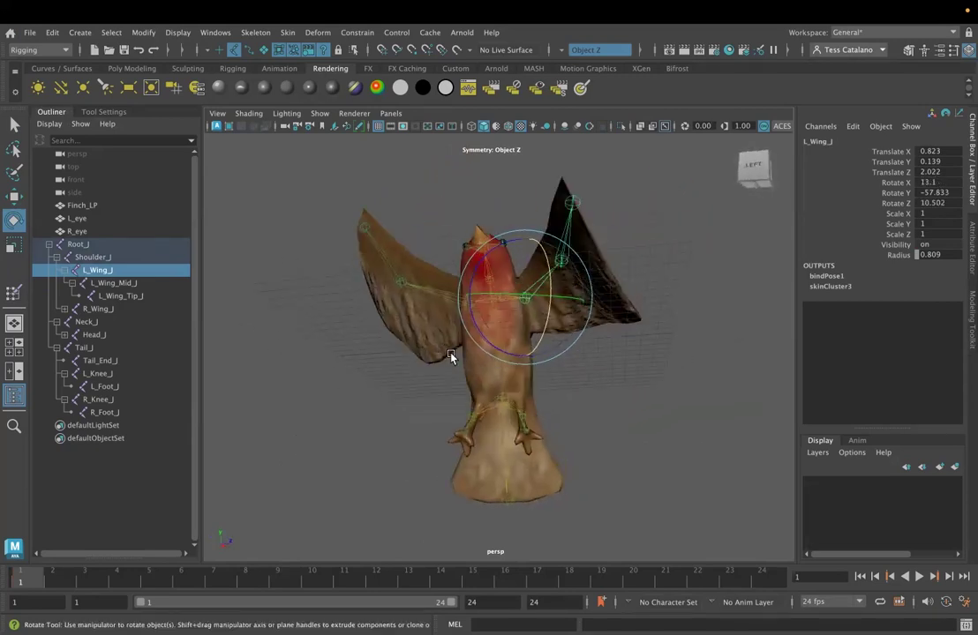
right_click_drag(454, 354, 508, 350, "alt")
left_click_drag(509, 350, 521, 260, "alt")
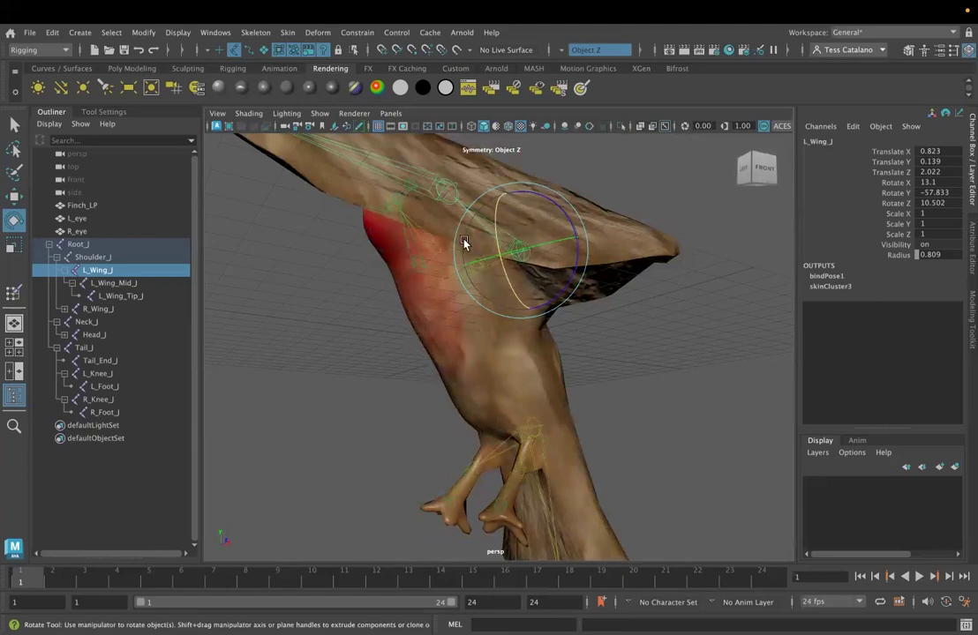
Step: Rotate the Neck_J joint to about X -8.6, Y -13.5, Z -8.6 to test the neck's deformation
left_click_drag(479, 373, 407, 309, "alt")
left_click(409, 312)
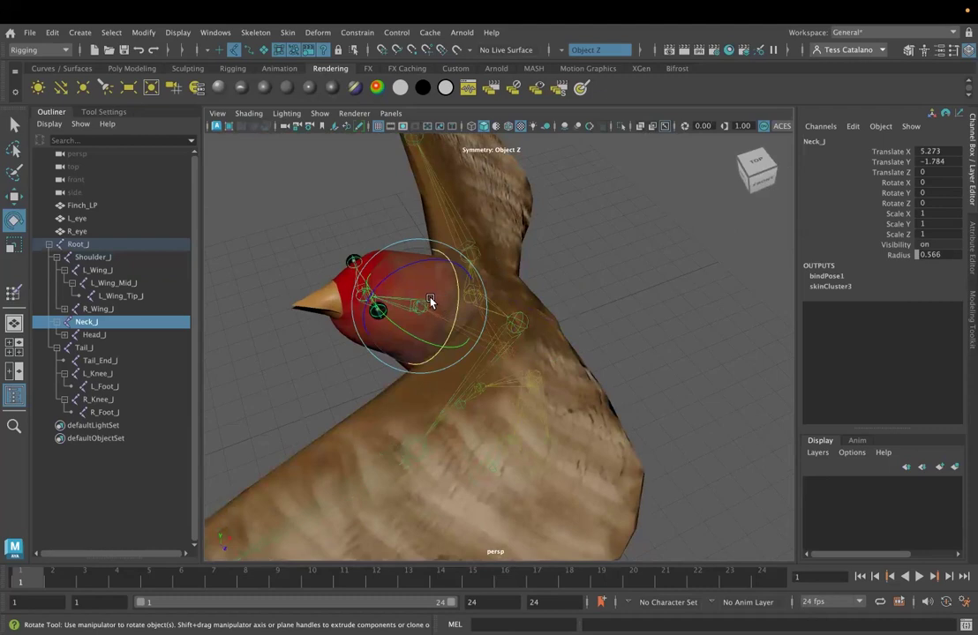
left_click_drag(406, 279, 393, 350)
left_click_drag(630, 239, 592, 264)
left_click_drag(624, 372, 528, 243, "alt")
left_click_drag(578, 294, 593, 193, "alt")
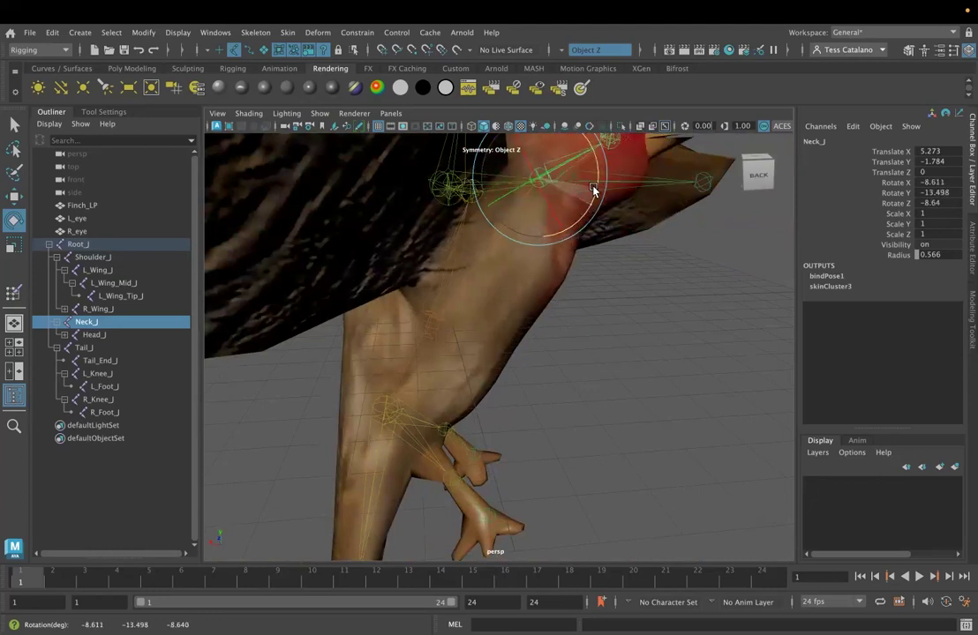
Step: Start painting skin weights on Finch_LP with Neck_J as the active influence
left_click(113, 206)
left_click(13, 292)
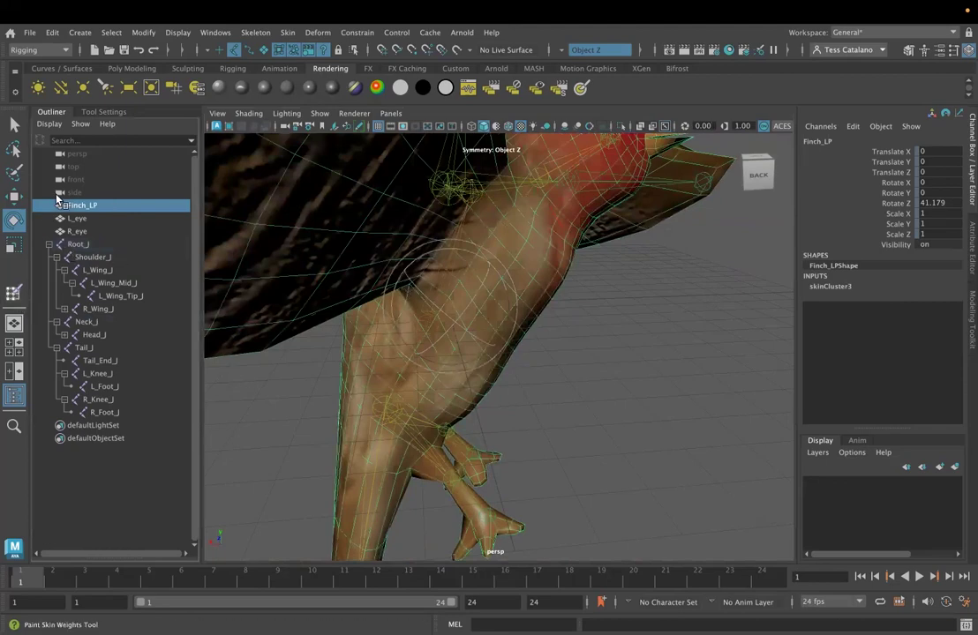
left_click(103, 111)
left_click_drag(611, 361, 494, 370, "alt")
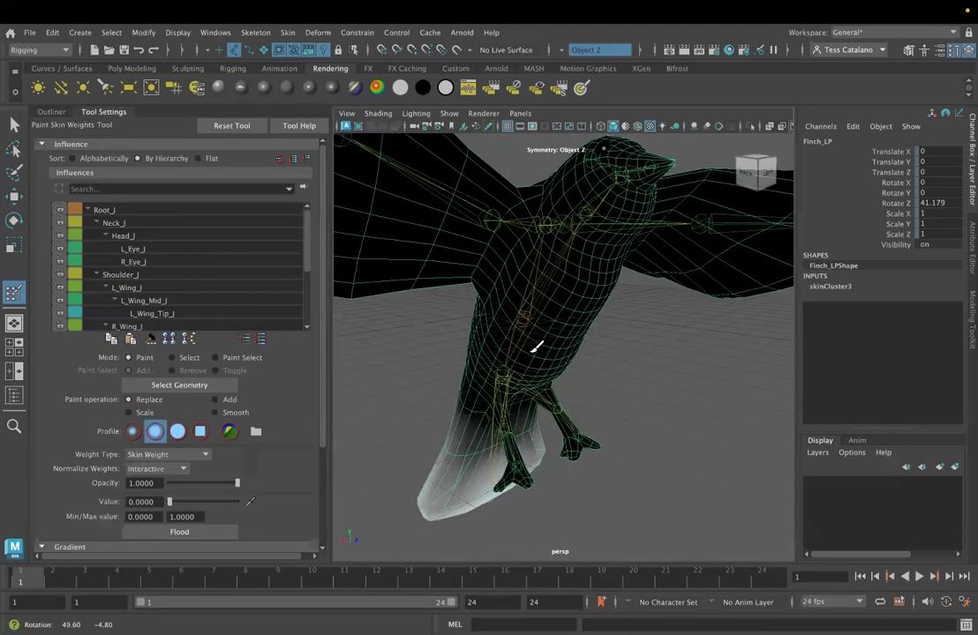
left_click(119, 223)
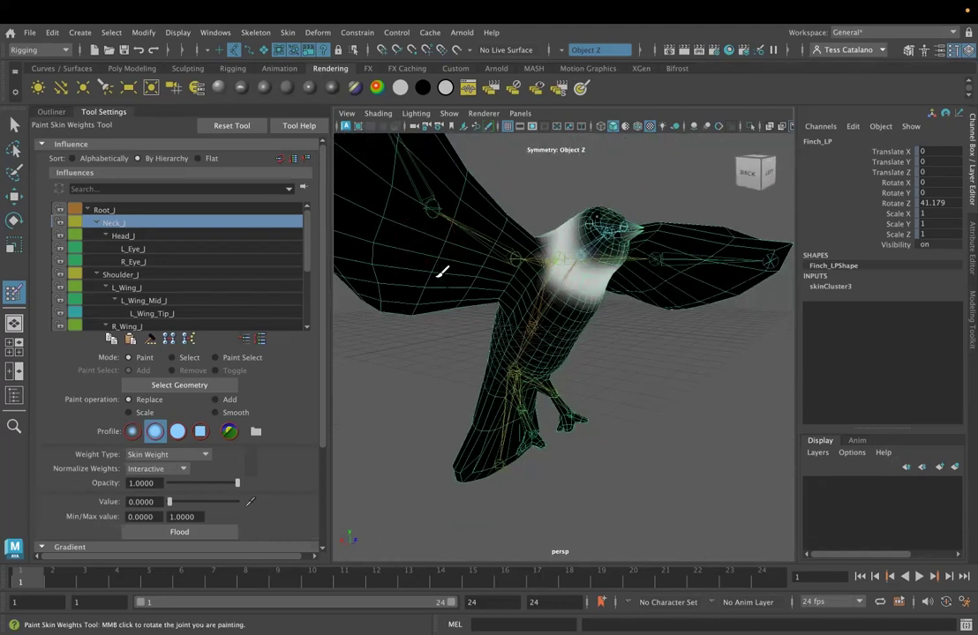
left_click_drag(439, 271, 438, 285, "alt")
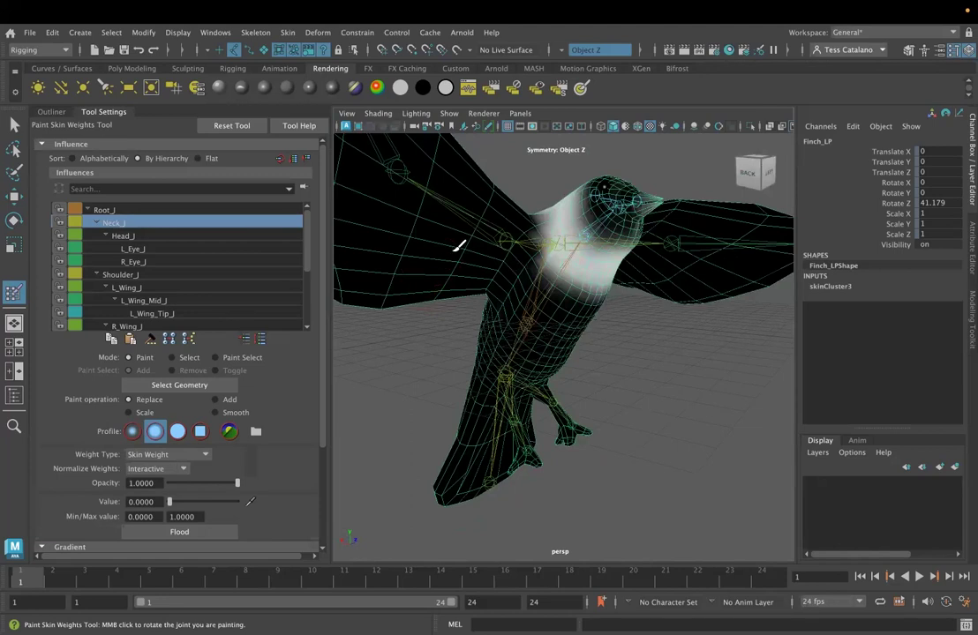
Step: Preview the Neck_J weights with the color ramp and return to the grayscale display
left_click(70, 547)
scroll(129, 445, "down", 3)
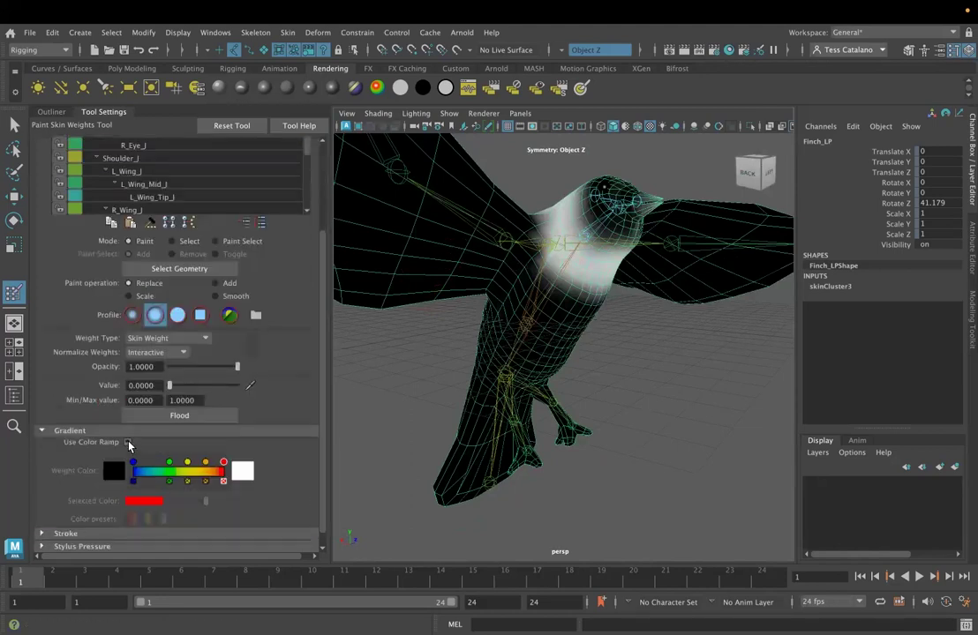
left_click(128, 443)
left_click_drag(389, 389, 343, 362, "alt")
left_click(128, 442)
mouse_move(424, 389)
left_mouse_down("alt")
mouse_move(465, 371)
mouse_move(491, 375)
mouse_move(532, 259)
mouse_move(517, 332)
mouse_move(587, 169)
mouse_move(616, 316)
mouse_move(539, 318)
mouse_move(618, 304)
mouse_move(609, 309)
left_mouse_up("alt")
left_click_drag(537, 341, 529, 316, "alt")
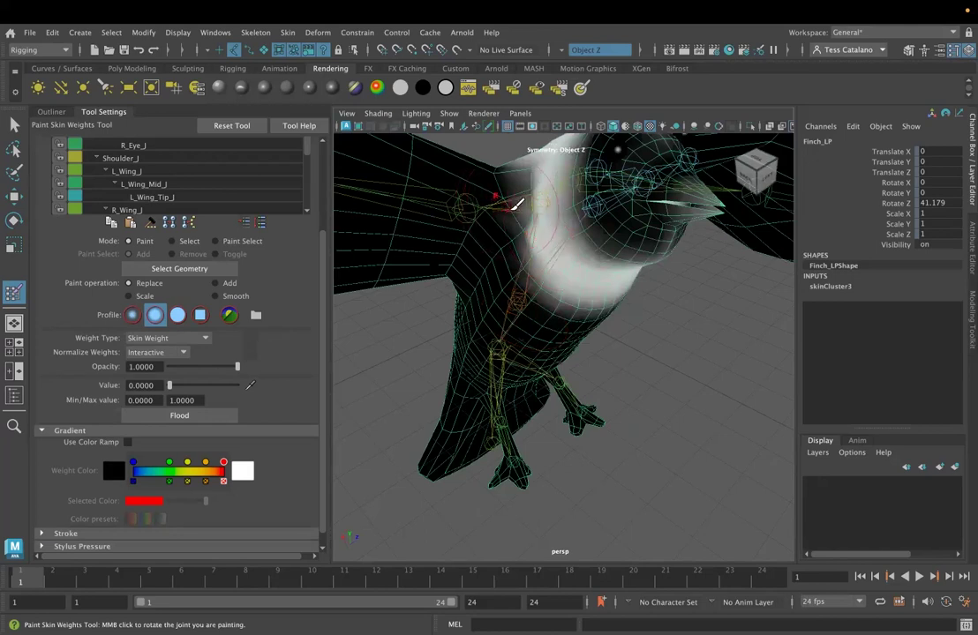
Step: Smooth the Neck_J weights along the border between the neck and the wing base
left_click(216, 296)
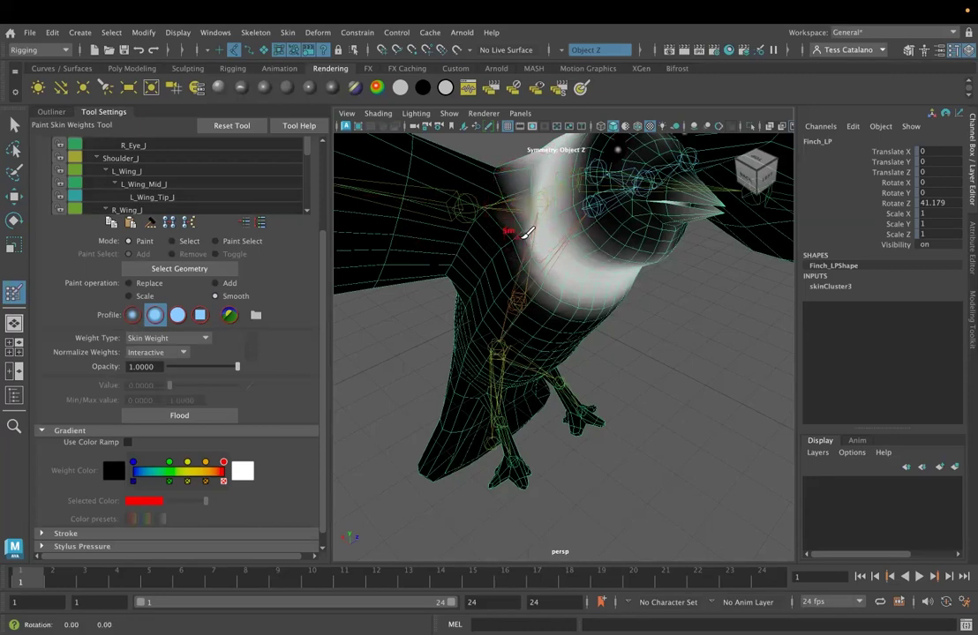
left_click_drag(527, 232, 545, 227, "alt")
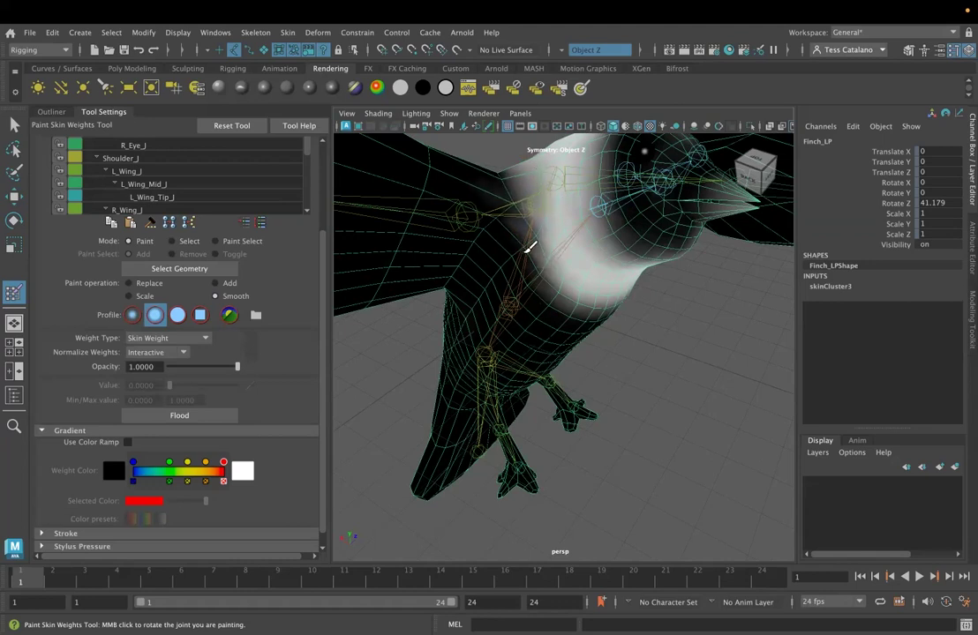
left_click_drag(597, 218, 559, 150, "alt")
left_click_drag(590, 201, 575, 257, "alt")
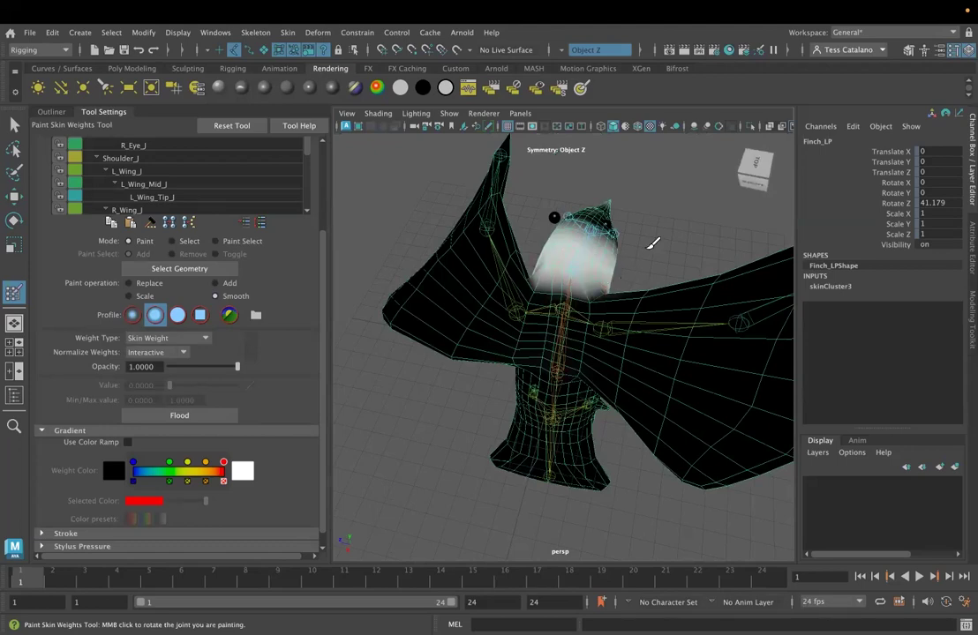
left_click_drag(652, 266, 530, 265, "alt")
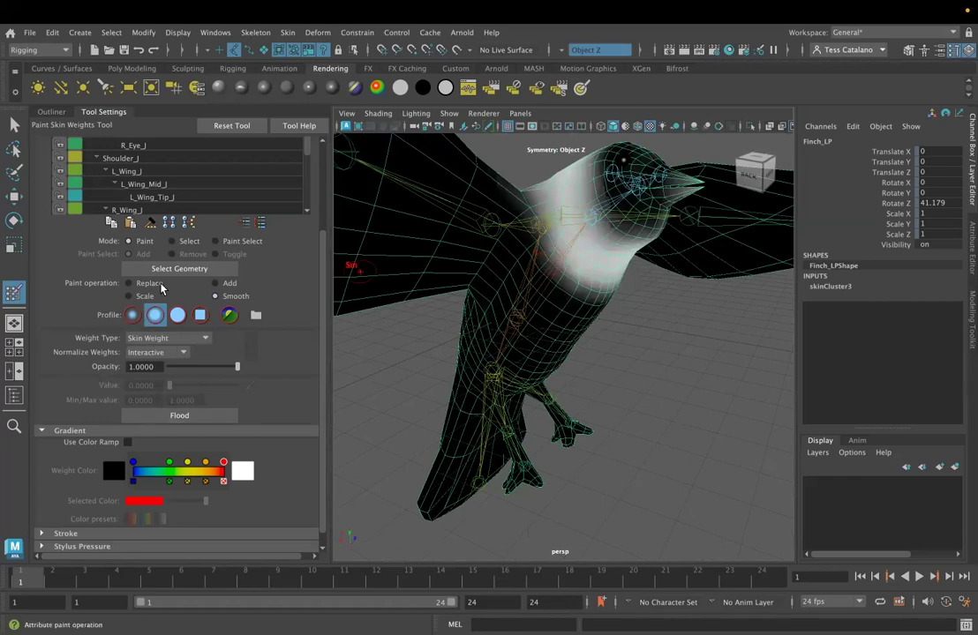
Step: Paint Neck_J weights onto the back of the neck in Replace mode with a value of about 0.66
left_click(130, 283)
left_click_drag(170, 385, 213, 386)
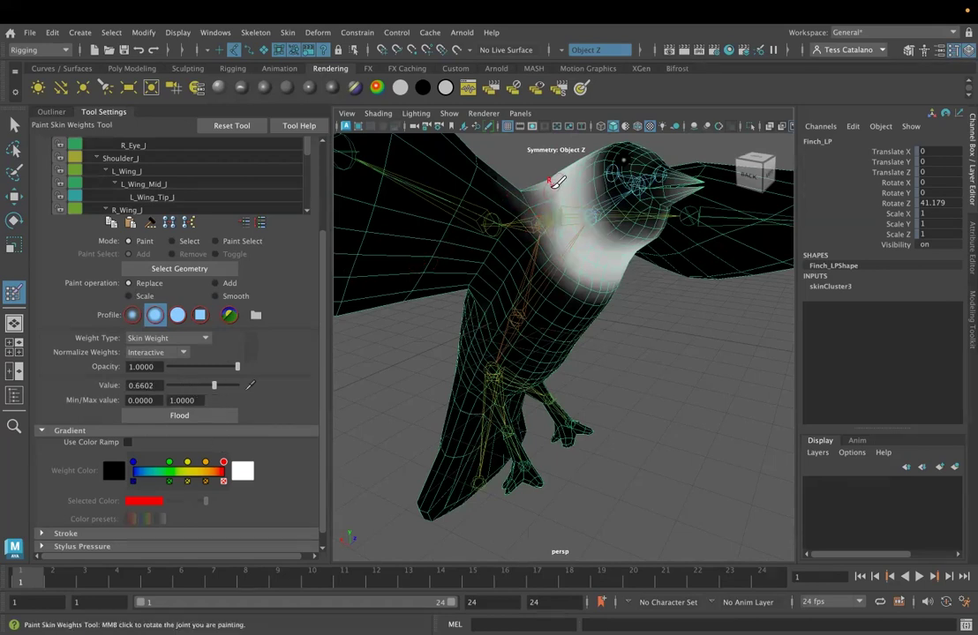
left_click_drag(551, 180, 555, 219)
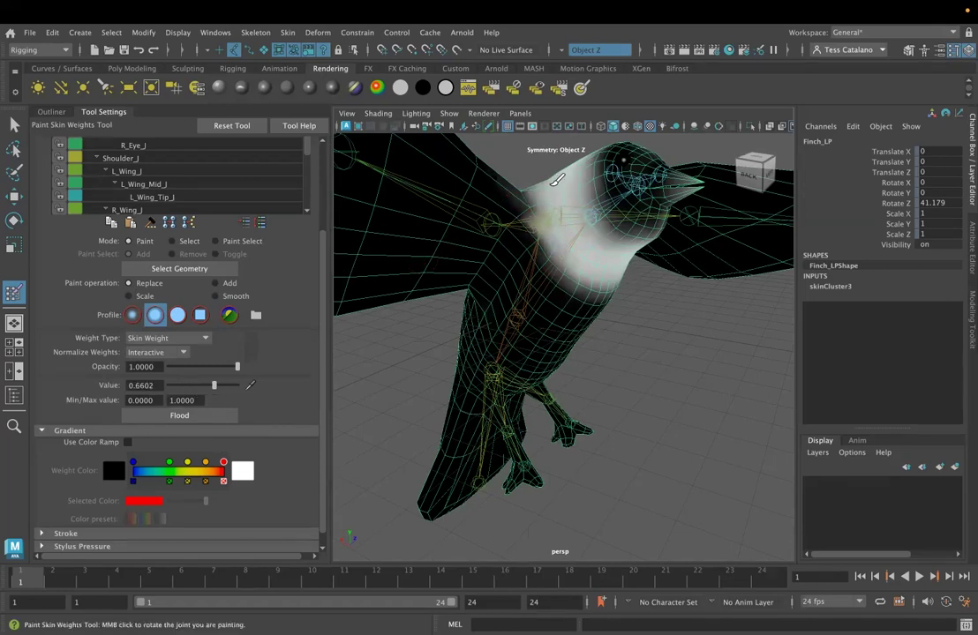
left_click_drag(653, 359, 357, 275, "alt")
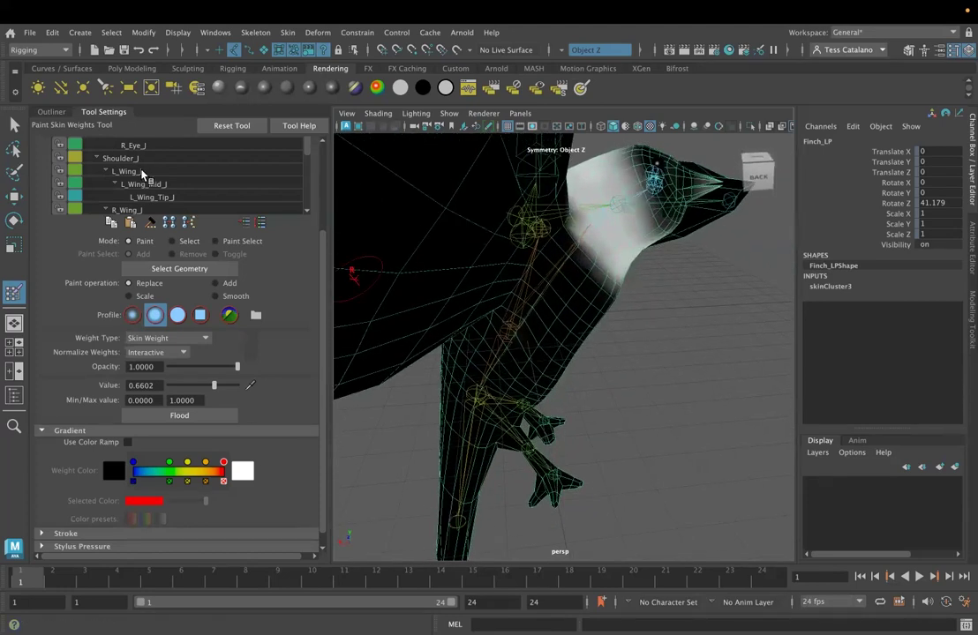
Step: Mirror the skin weights across XY from positive to negative, using closest point on surface and closest joint
scroll(141, 176, "down", 5)
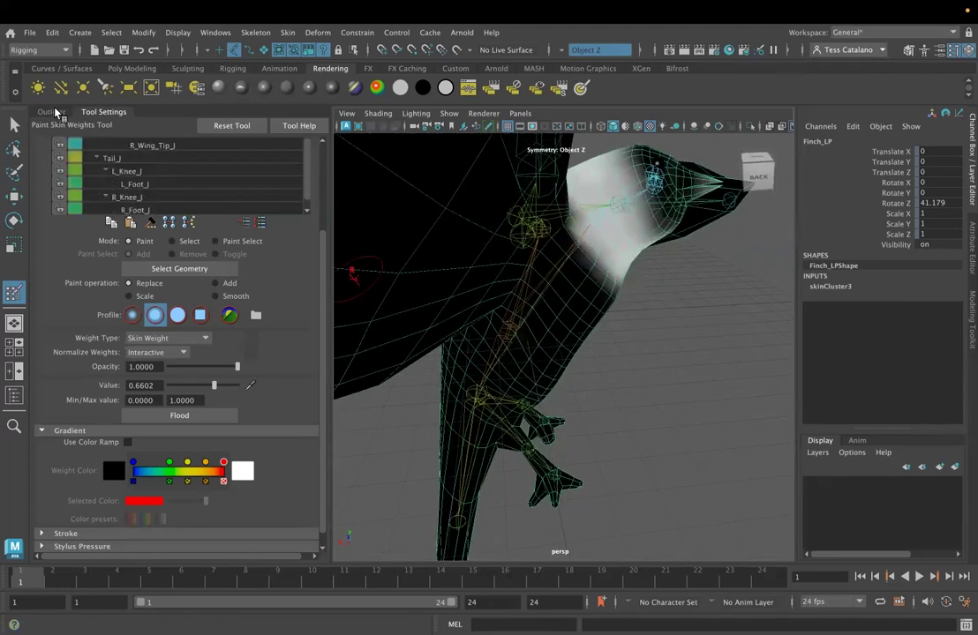
left_click_drag(529, 353, 586, 275, "alt")
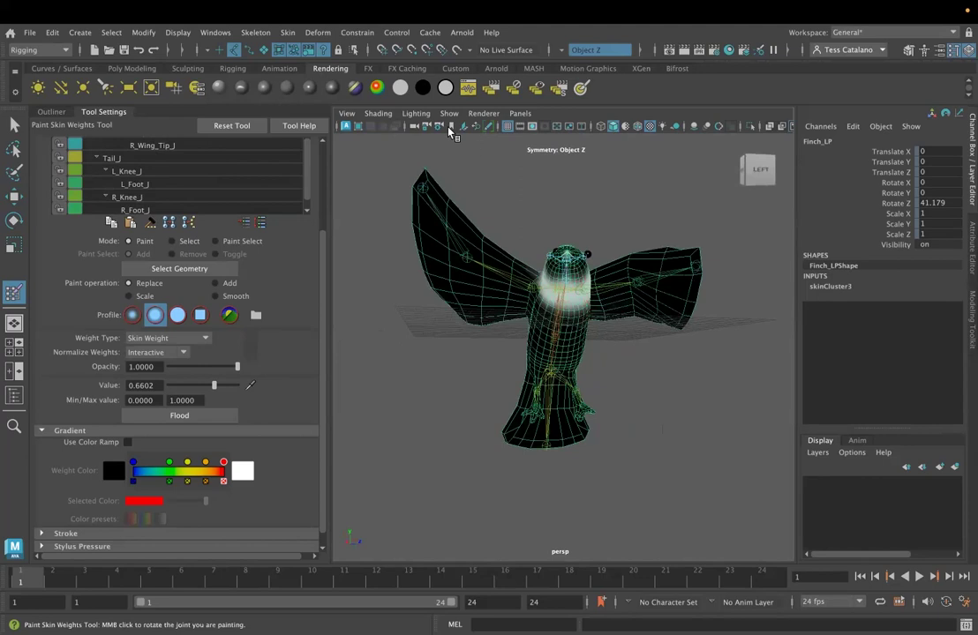
left_click(287, 33)
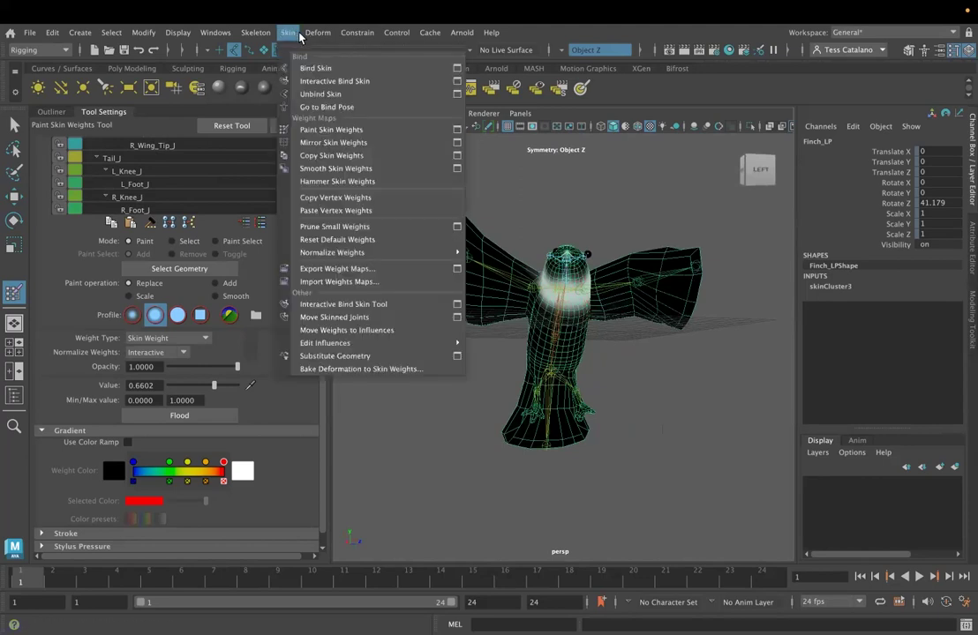
left_click(457, 143)
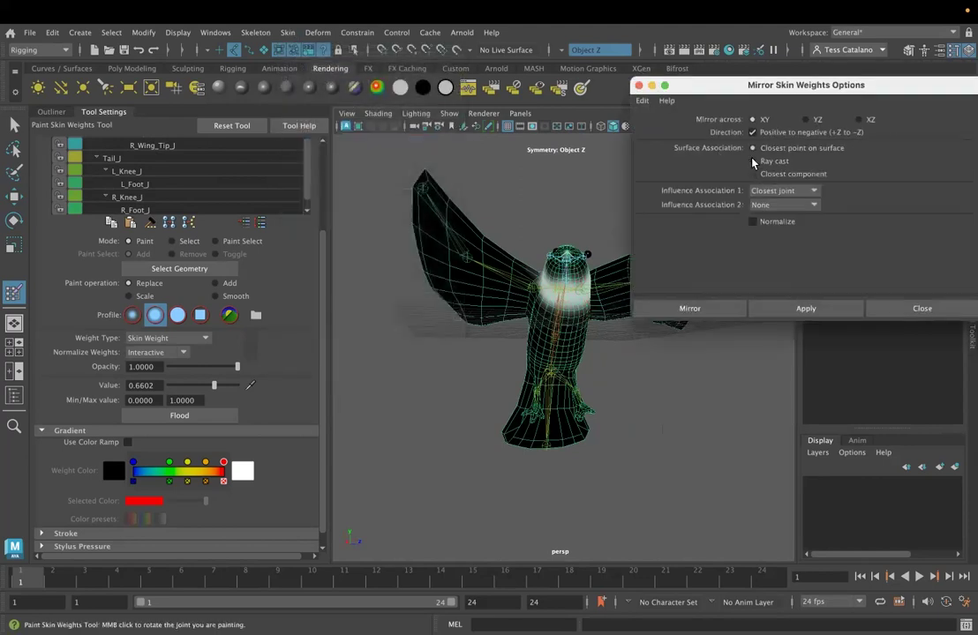
left_click(726, 309)
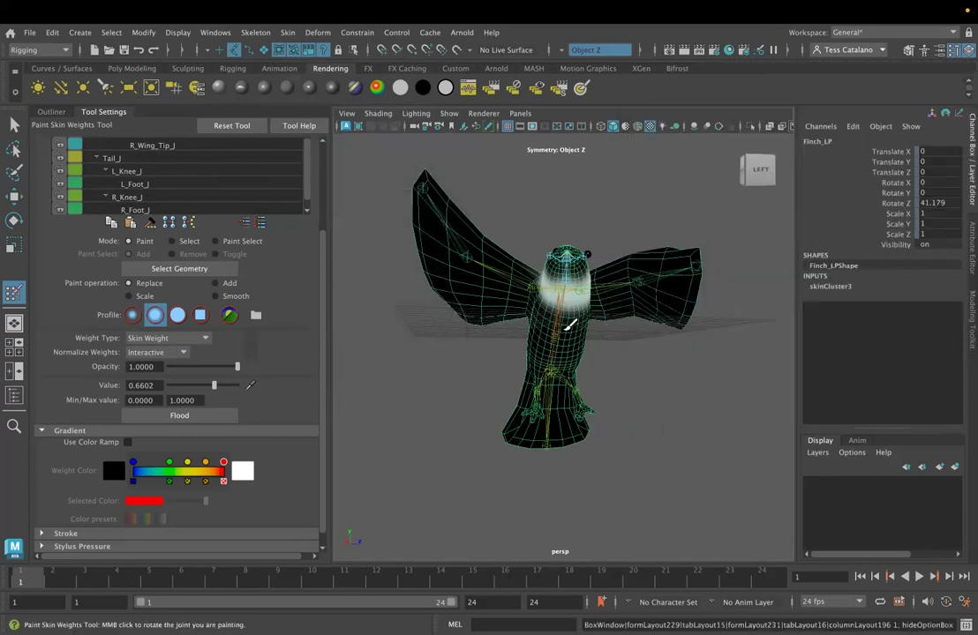
left_click_drag(589, 370, 500, 108, "alt")
left_click_drag(496, 256, 62, 124, "alt")
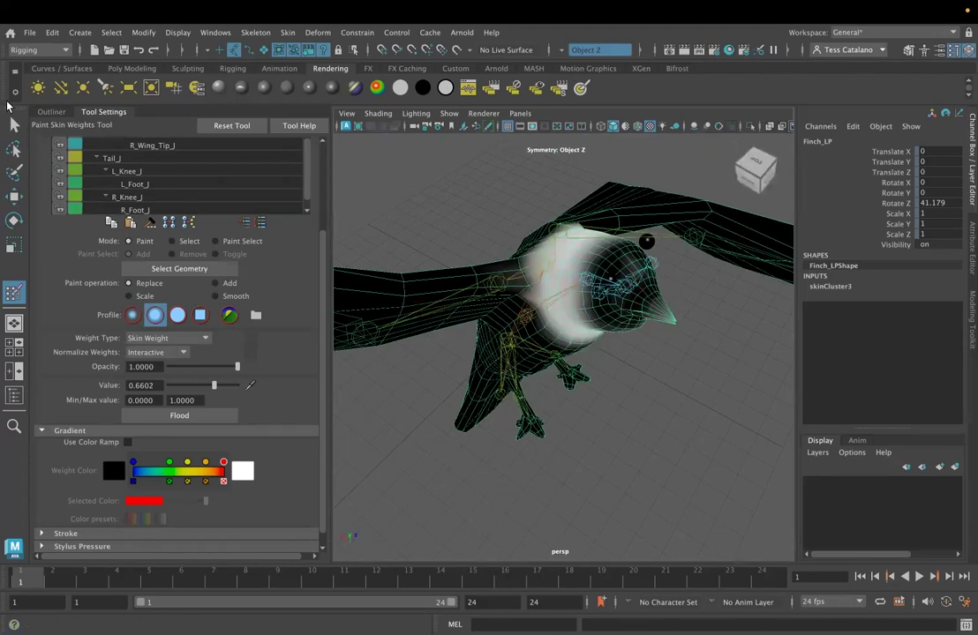
Step: Leave weight painting, bring back the Outliner and deselect the Finch_LP mesh
left_click(56, 116)
left_click_drag(648, 371, 85, 245, "alt")
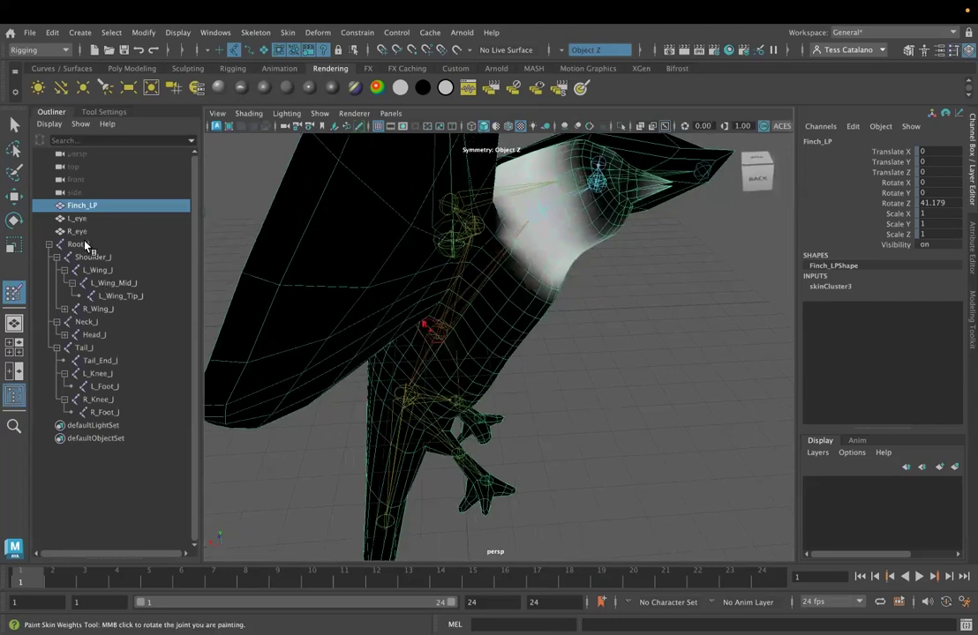
left_click_drag(578, 339, 411, 343, "alt")
key("q")
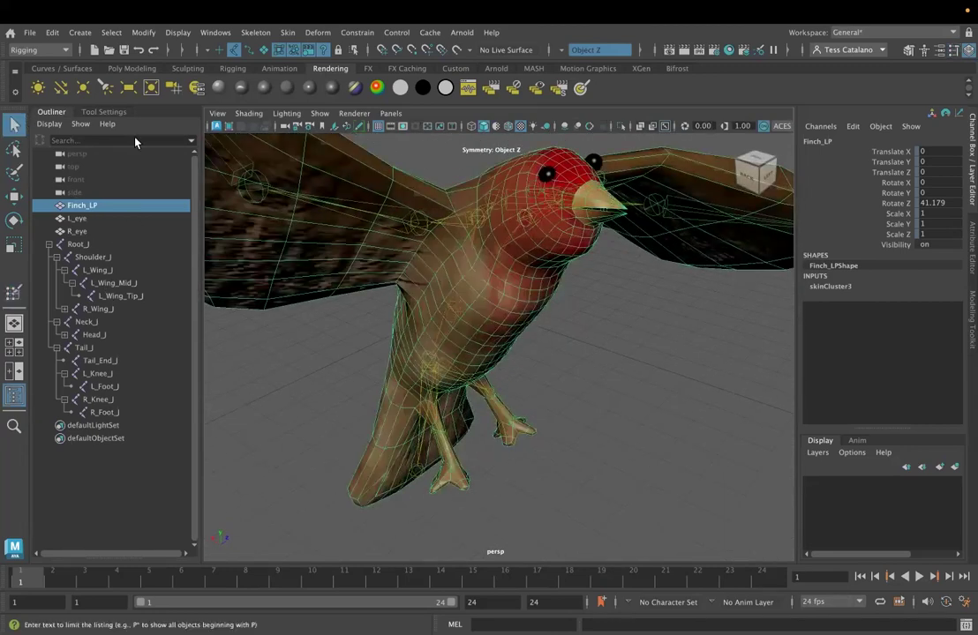
mouse_move(646, 371)
left_mouse_down("alt")
mouse_move(680, 365)
mouse_move(581, 366)
mouse_move(614, 371)
mouse_move(573, 198)
mouse_move(547, 211)
left_mouse_up("alt")
left_click(602, 360)
Step: Rotate the R_Wing_J joint to about X -37.2, Y 10.5, Z 6.6
left_click_drag(603, 360, 437, 268, "alt")
left_click(438, 272)
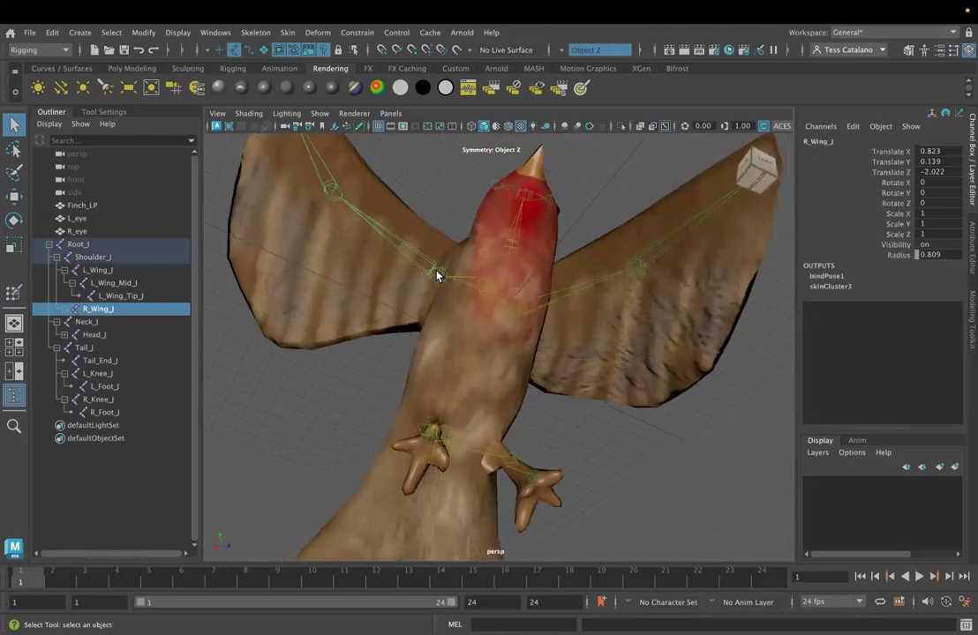
key("w")
key("e")
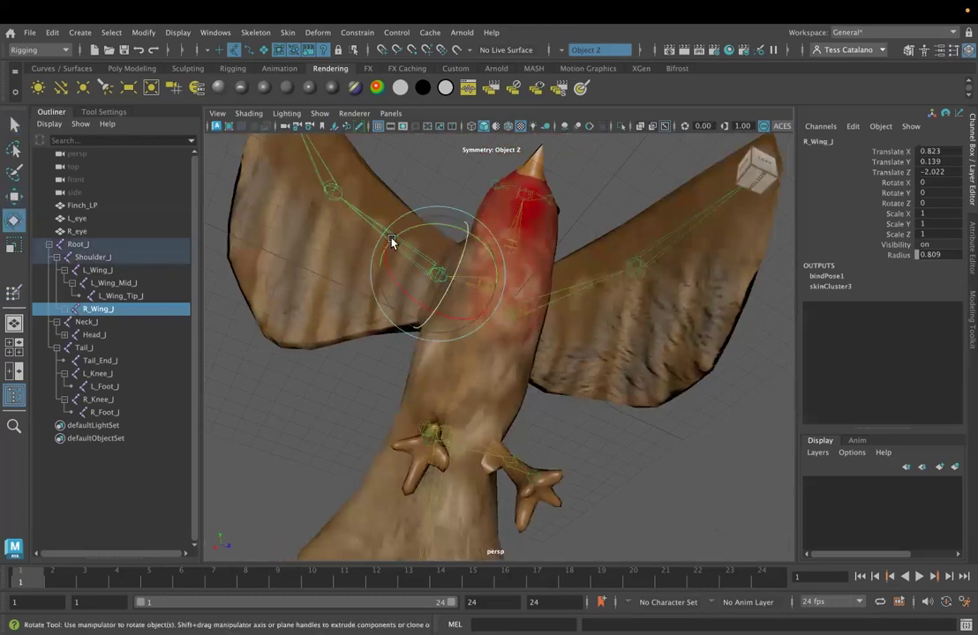
left_click_drag(408, 233, 317, 257)
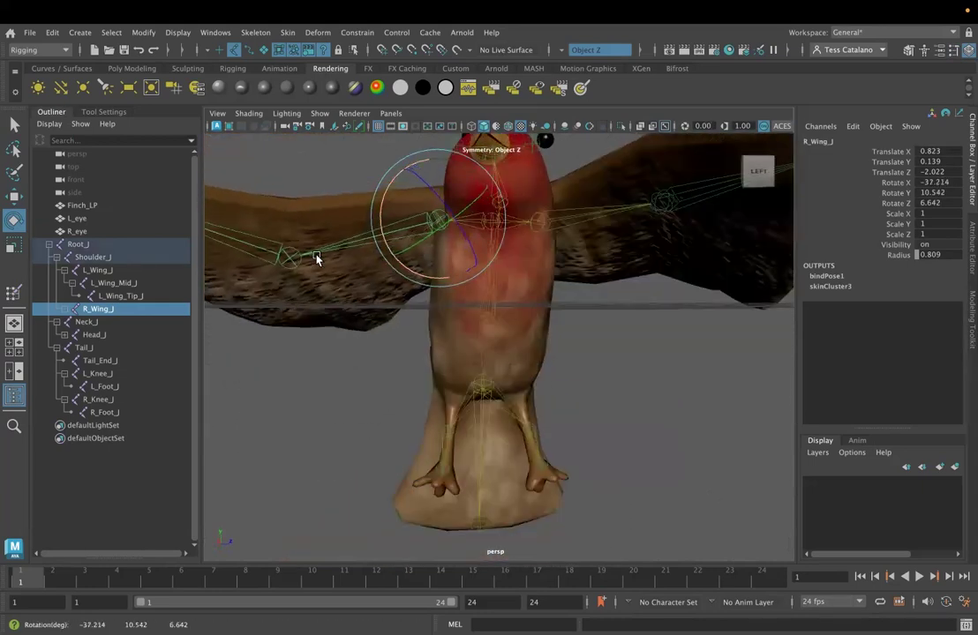
Step: Bend the right wing by rotating R_Wing_Mid_J to about 49.5 degrees in Y
left_click(323, 218)
left_click(281, 260)
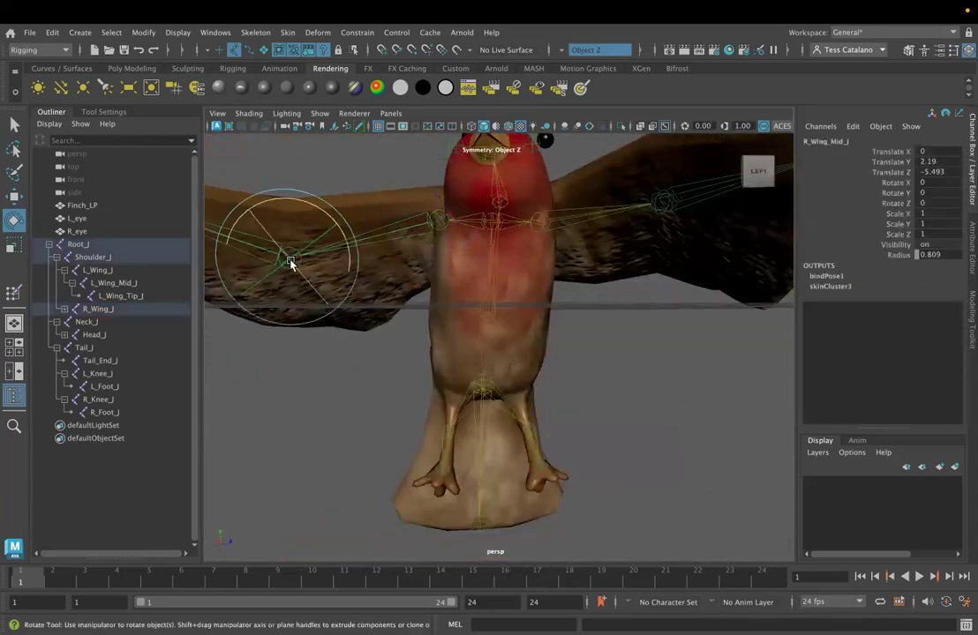
mouse_move(285, 264)
left_mouse_down()
mouse_move(319, 230)
mouse_move(284, 245)
left_mouse_up()
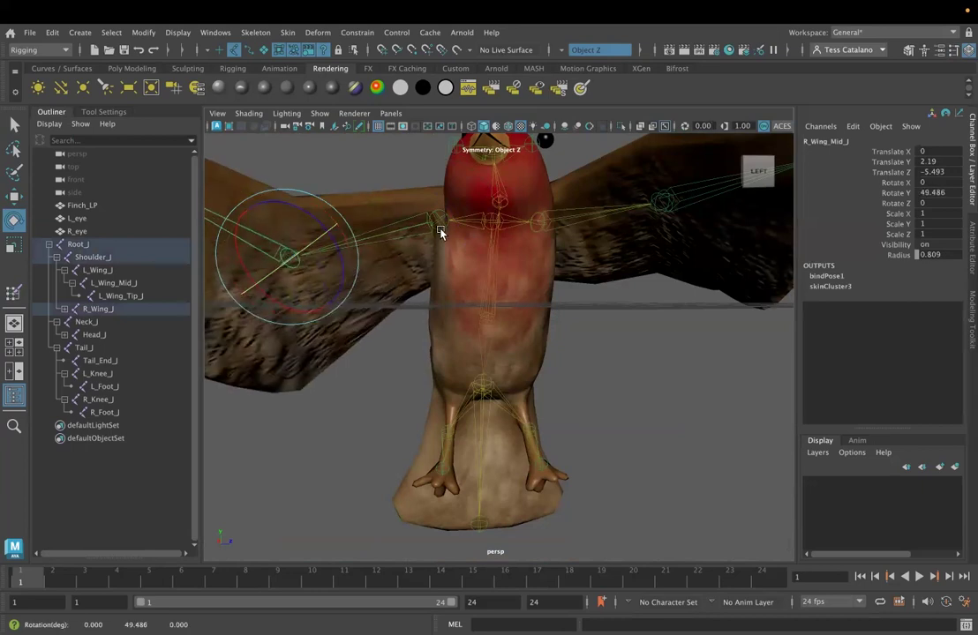
Step: Swing the right wing by rotating R_Wing_J to about X 87.7, Y 6.5, Z -3.6
left_click(367, 238)
left_click(434, 212)
left_click_drag(384, 246, 374, 152)
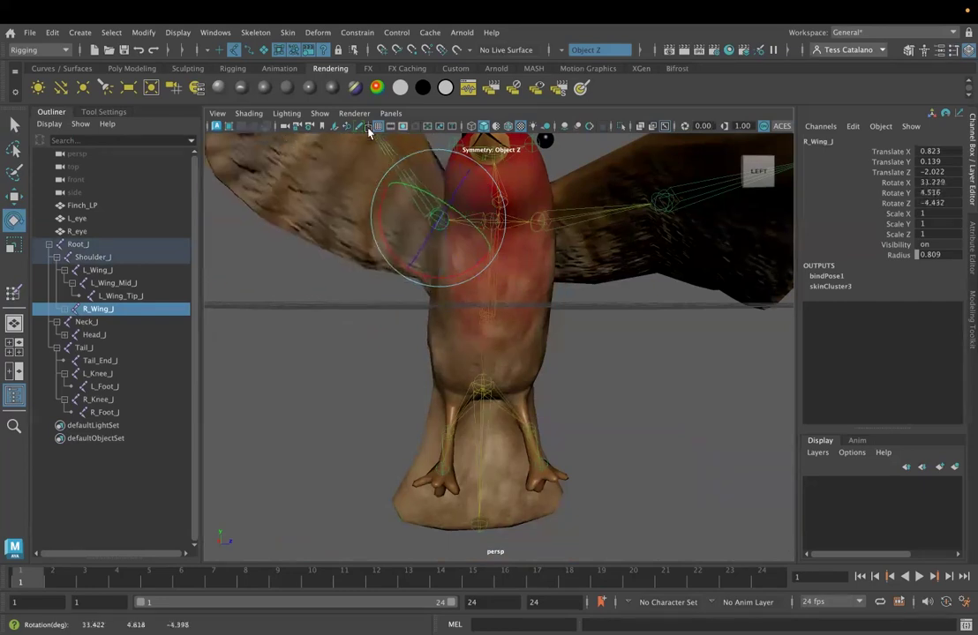
left_click_drag(342, 387, 393, 255, "alt")
left_click(382, 225)
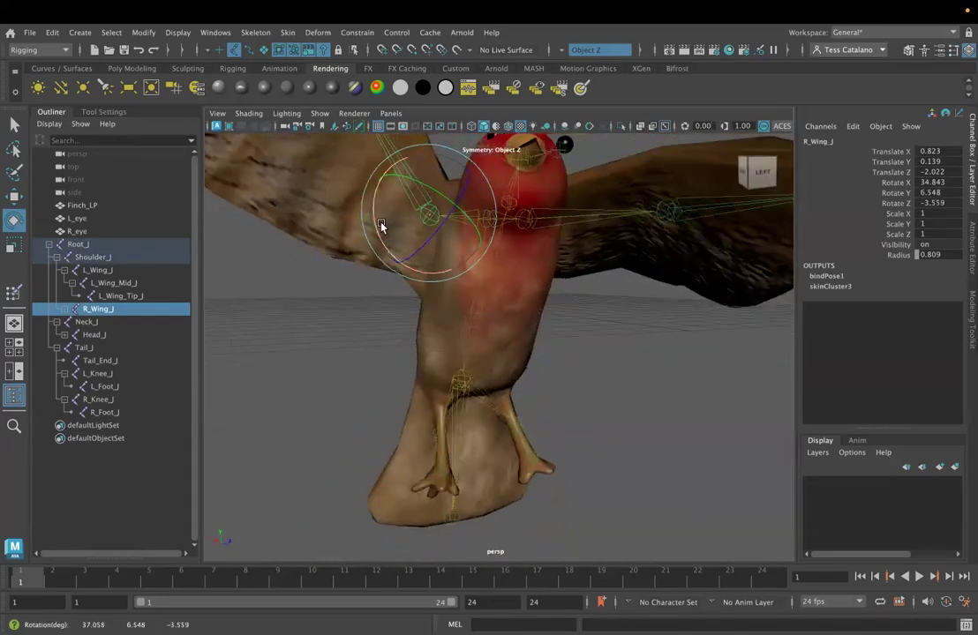
left_click_drag(365, 410, 388, 388, "alt")
mouse_move(400, 252)
left_mouse_down()
mouse_move(390, 217)
mouse_move(389, 240)
left_mouse_up()
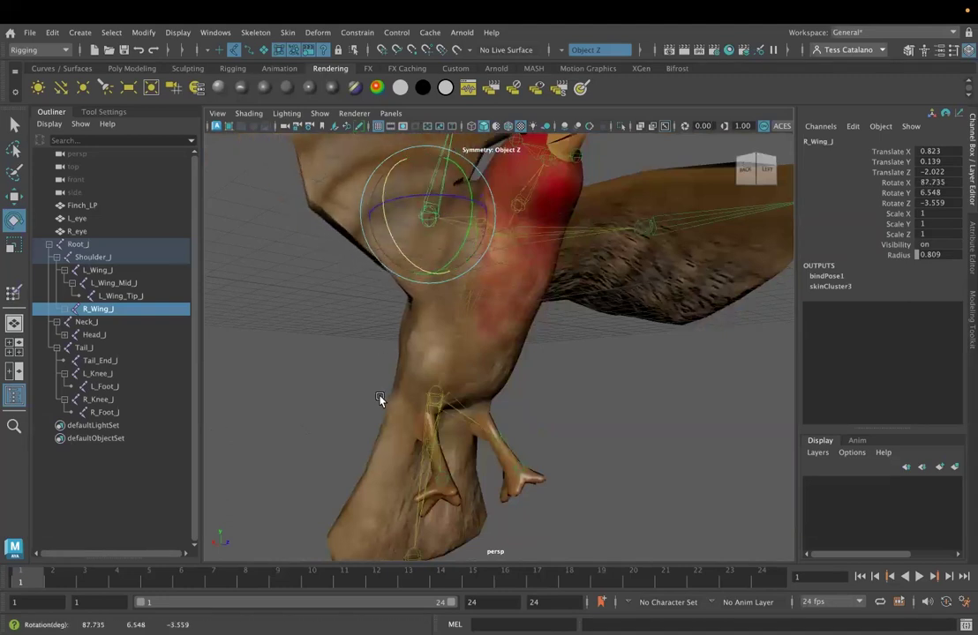
Step: Swing the left wing by rotating L_Wing_J to about -49.2 degrees in X
left_click_drag(410, 336, 572, 218, "alt")
left_click(563, 258)
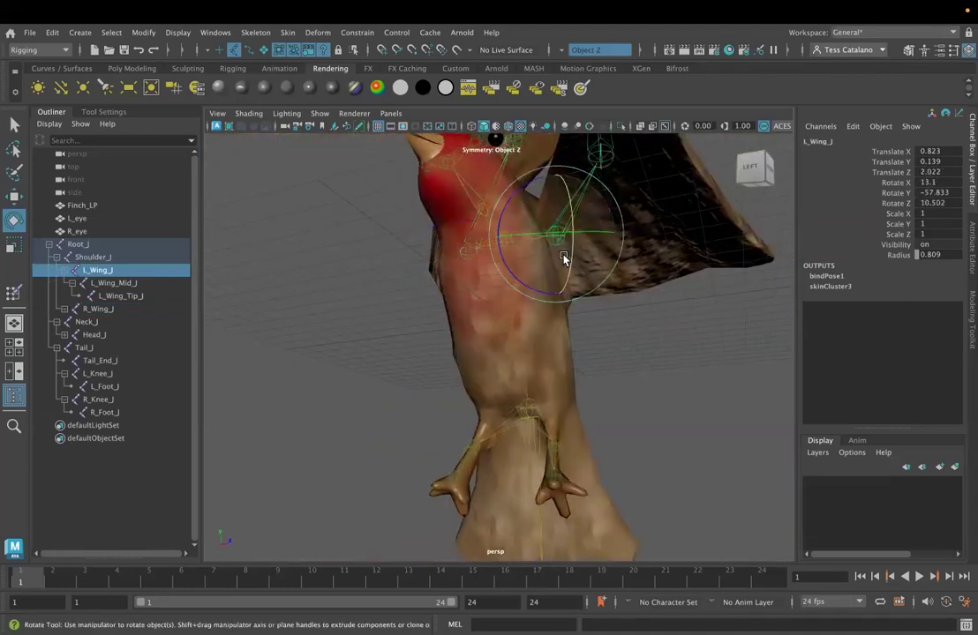
left_click_drag(573, 262, 520, 378)
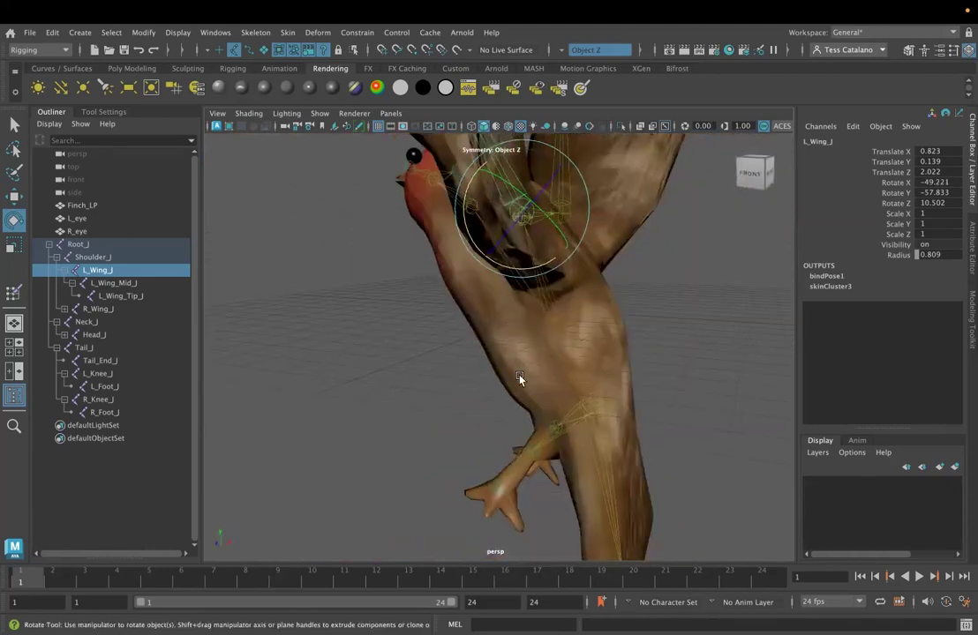
Step: Select the Finch_LP mesh and activate the Paint Skin Weights tool on it
left_click(103, 111)
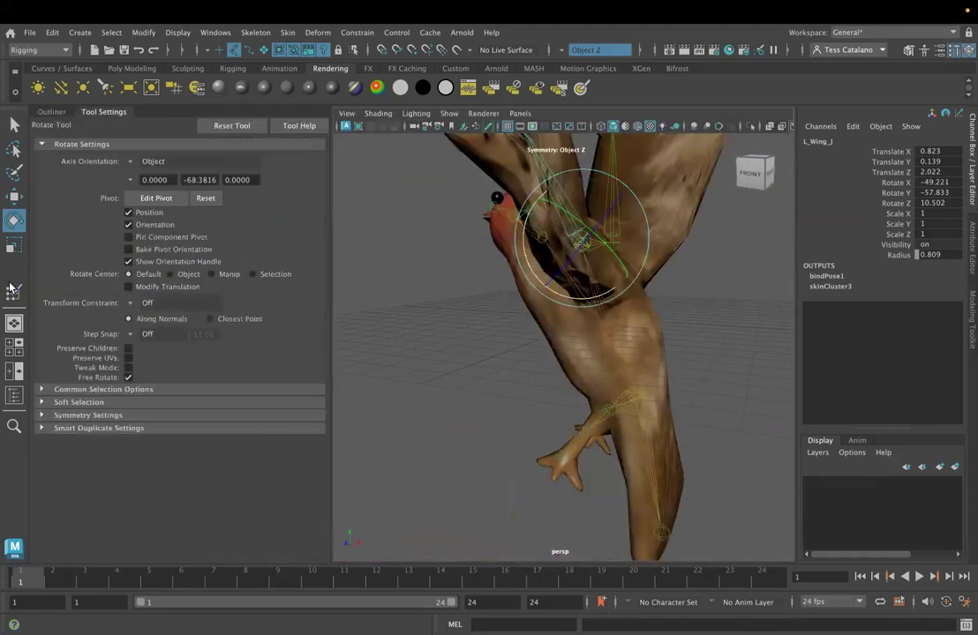
left_click(22, 296)
scroll(197, 248, "down", 1)
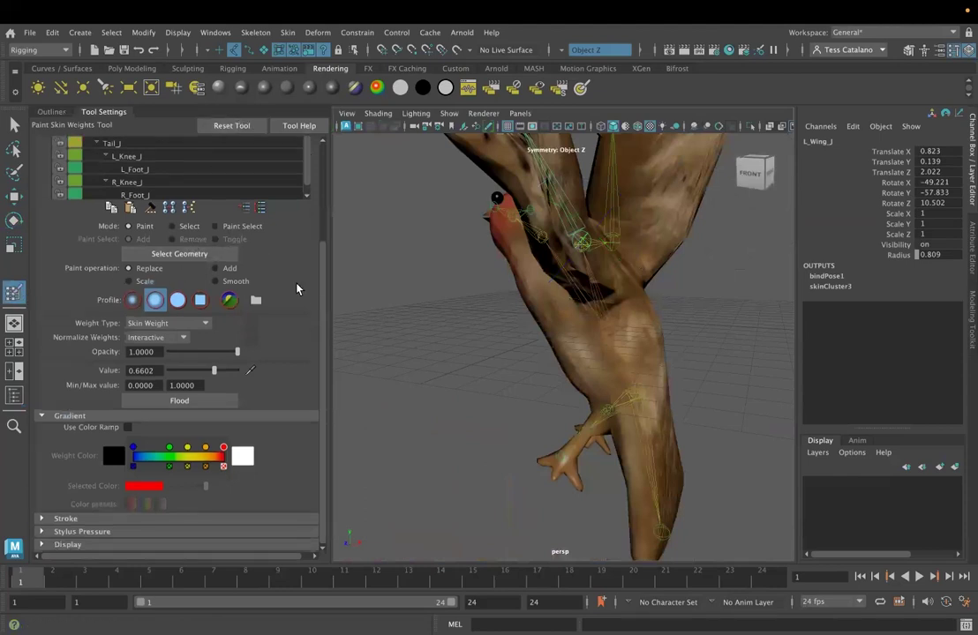
left_click(13, 125)
left_click(52, 111)
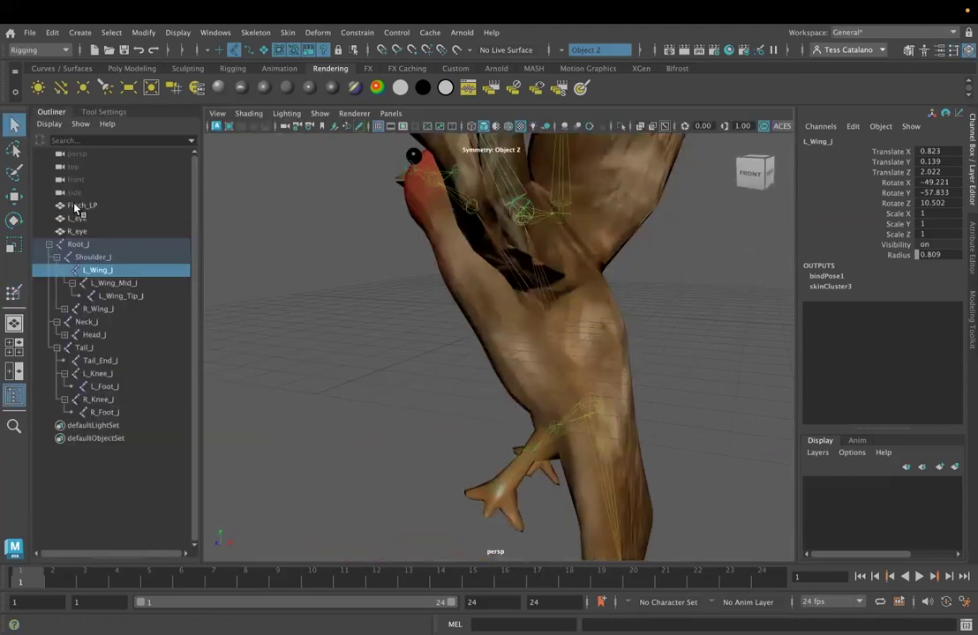
left_click(76, 208)
left_click(99, 113)
left_click(13, 292)
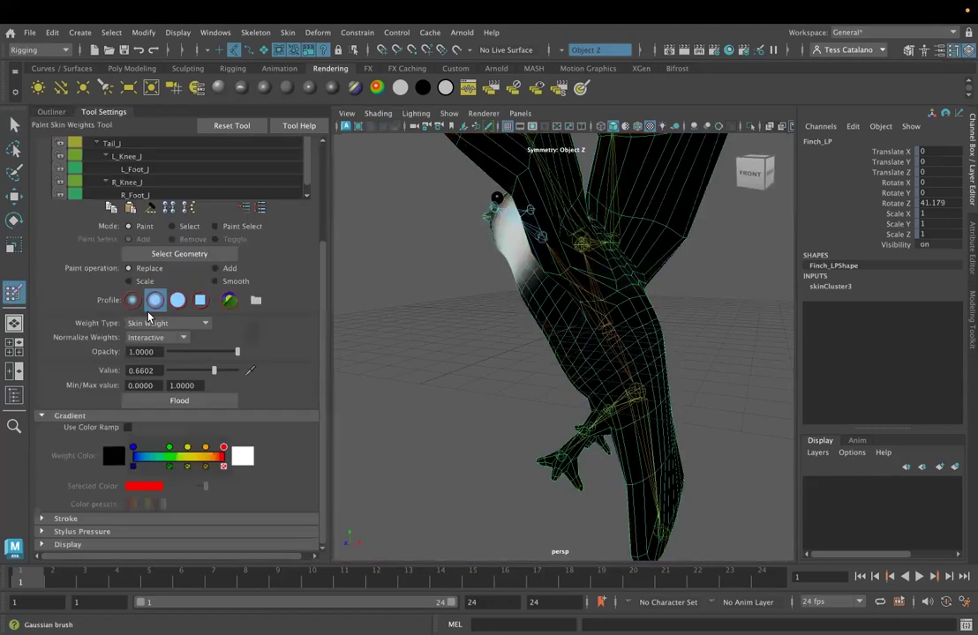
left_click_drag(454, 378, 557, 382, "alt")
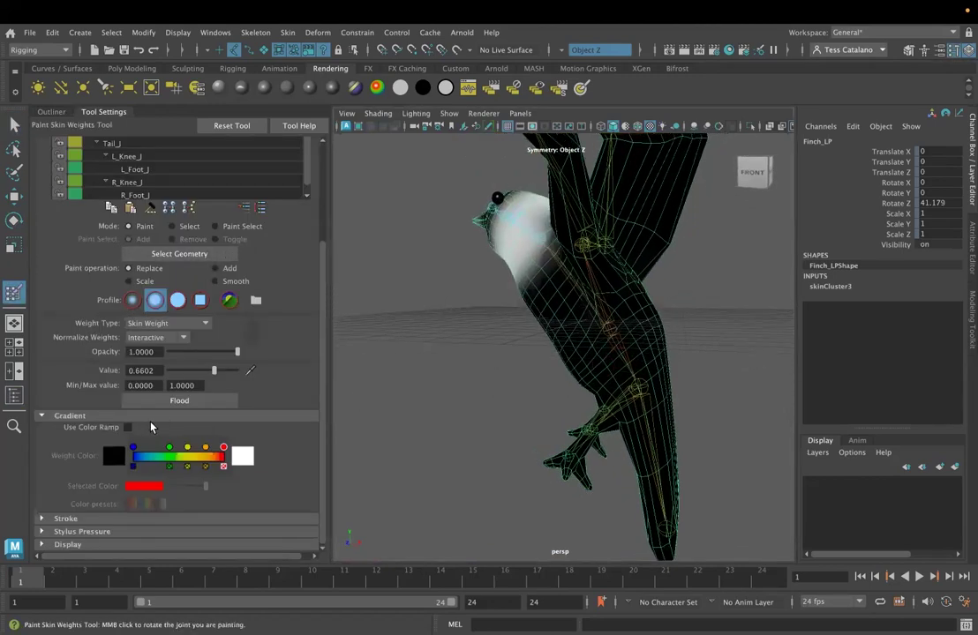
left_click(128, 427)
left_click(128, 427)
Step: Choose the L_Wing_J influence and paint its stray weight off the finch's lower body with Replace at value 0
left_click_drag(503, 402, 336, 265, "alt")
scroll(195, 155, "down", 1)
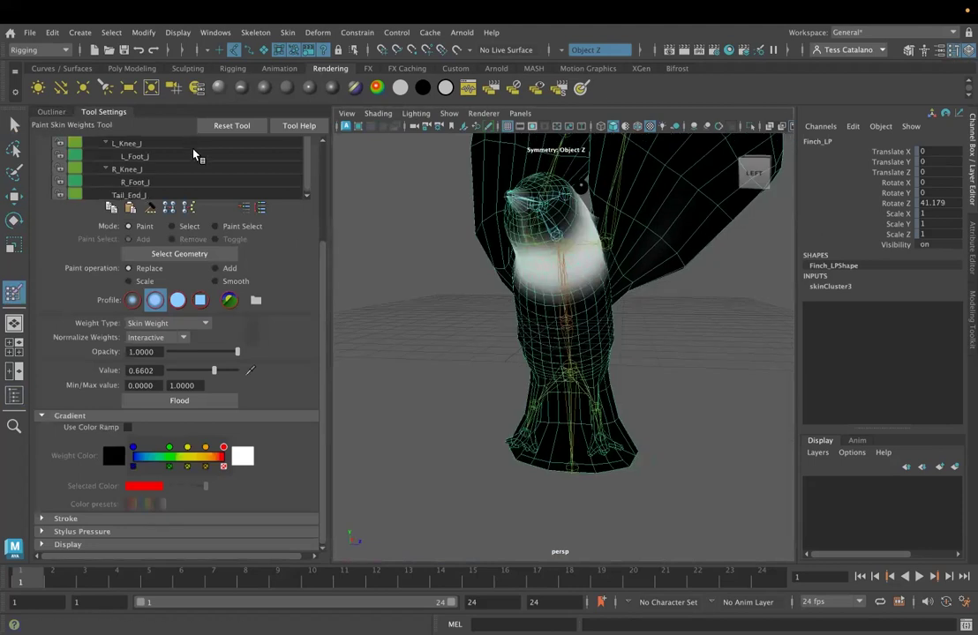
left_click_drag(364, 214, 323, 305, "alt")
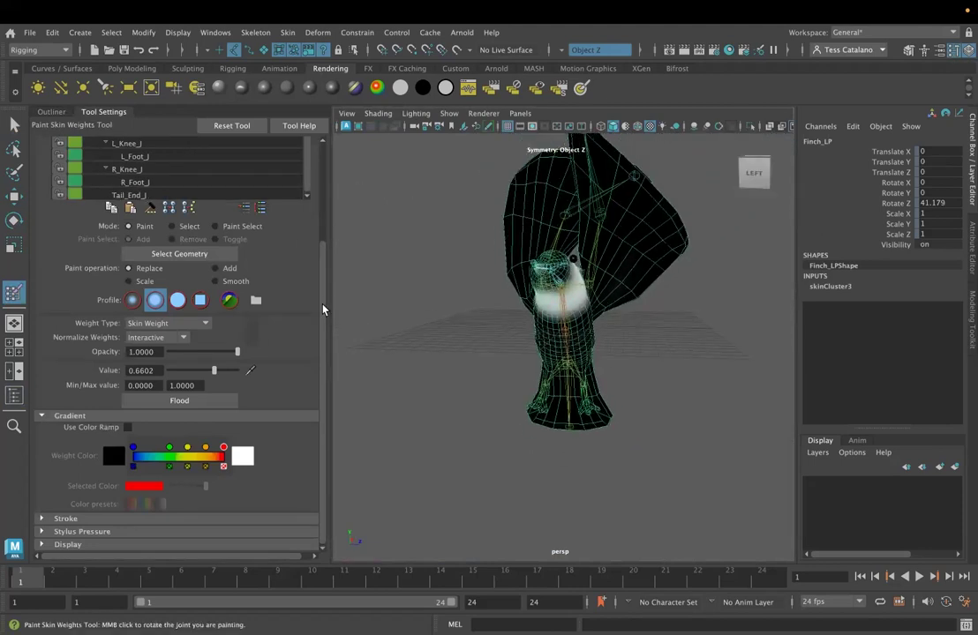
scroll(265, 229, "up", 4)
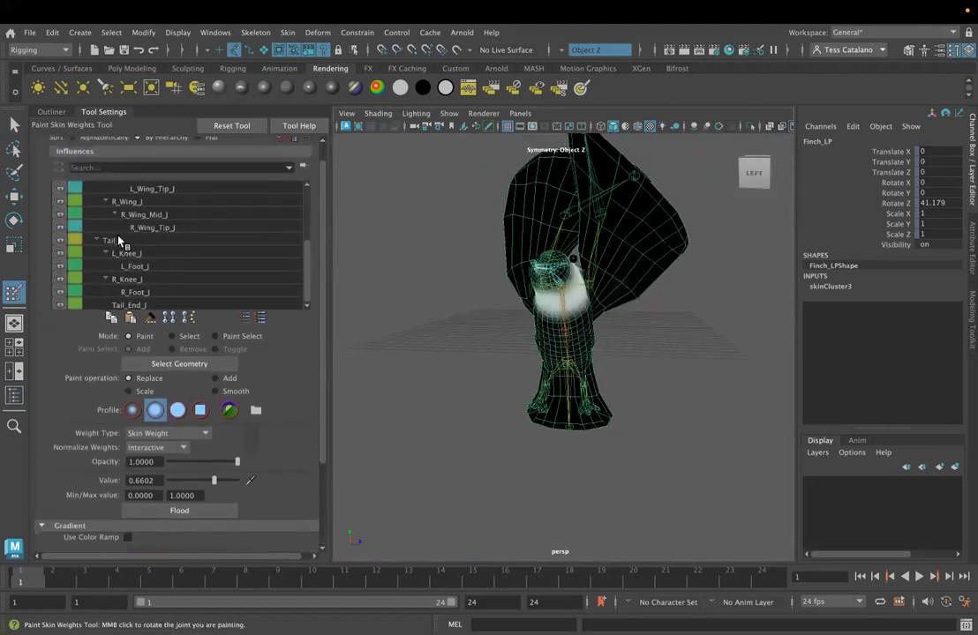
scroll(118, 234, "up", 2)
left_click(128, 202)
left_click_drag(499, 321, 572, 346, "alt")
right_click_drag(586, 335, 694, 375, "alt")
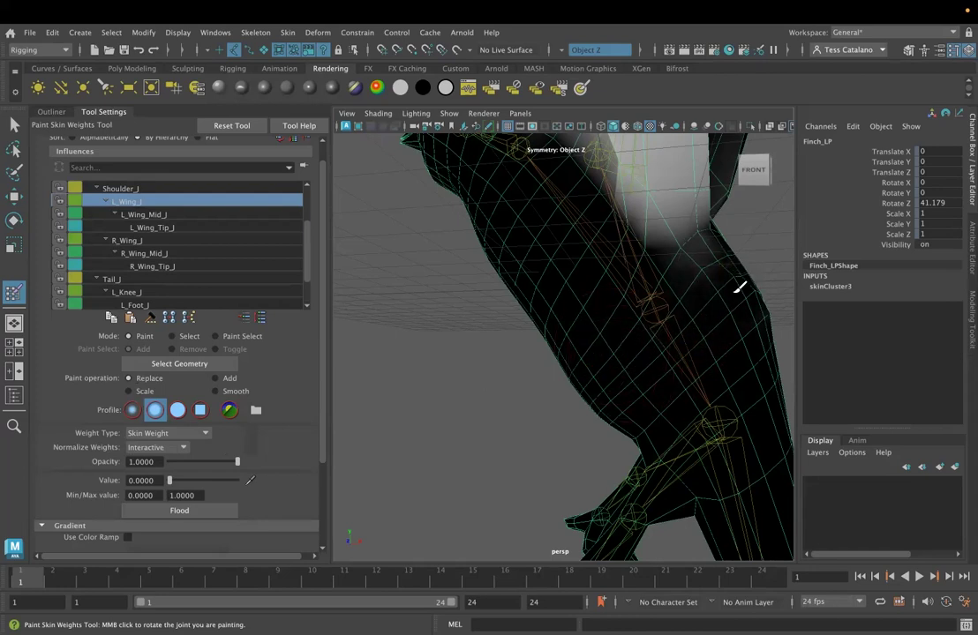
left_click_drag(578, 408, 697, 402, "alt")
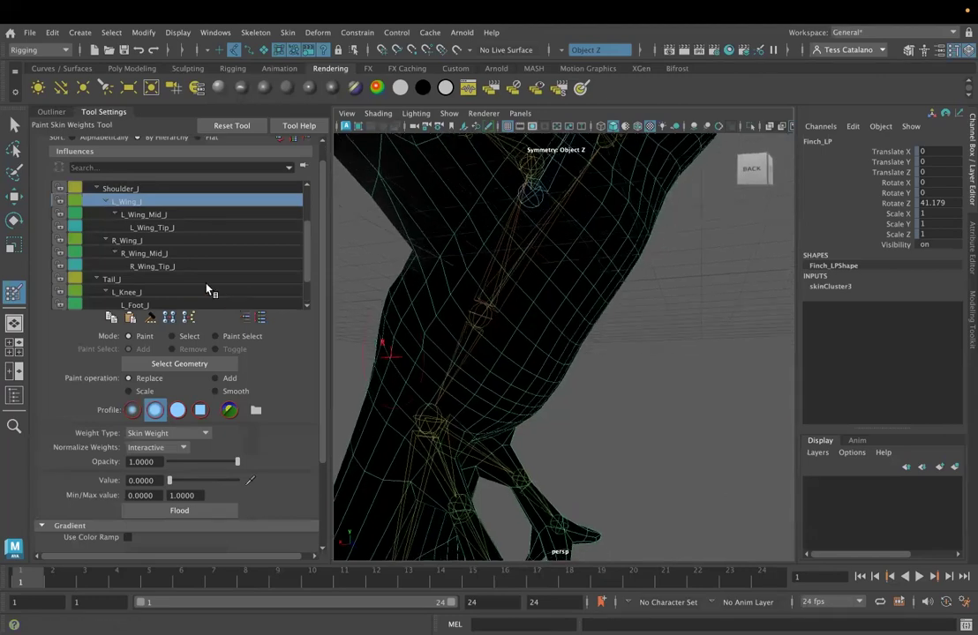
Step: Check the weight maps of the R_Wing_J, L_Wing_Mid_J and R_Wing_Mid_J influences for stray weight on the body
left_click(132, 241)
left_click_drag(545, 371, 412, 336, "alt")
left_click_drag(531, 374, 653, 324, "alt")
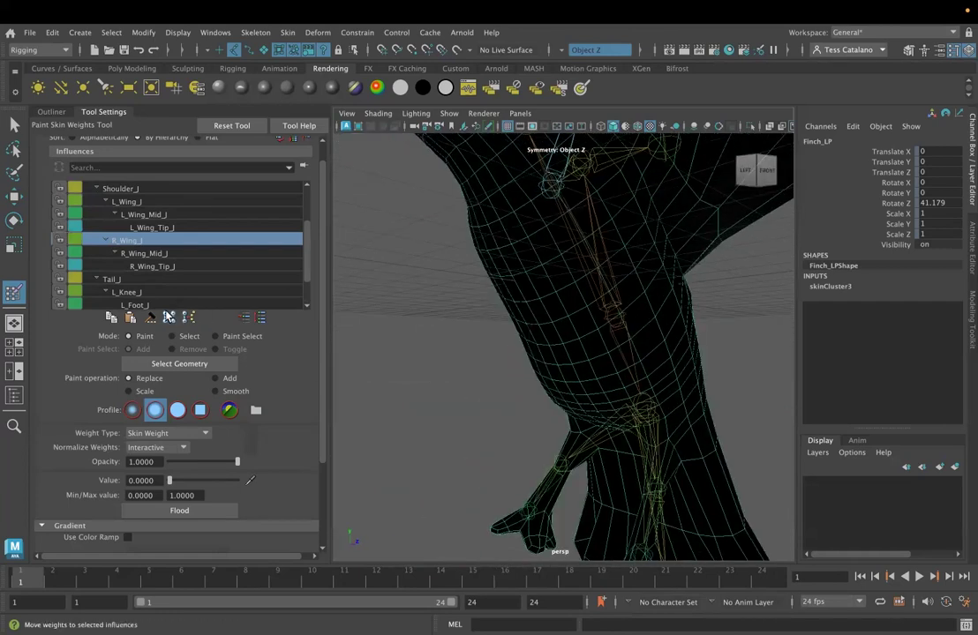
key("ctrl+z")
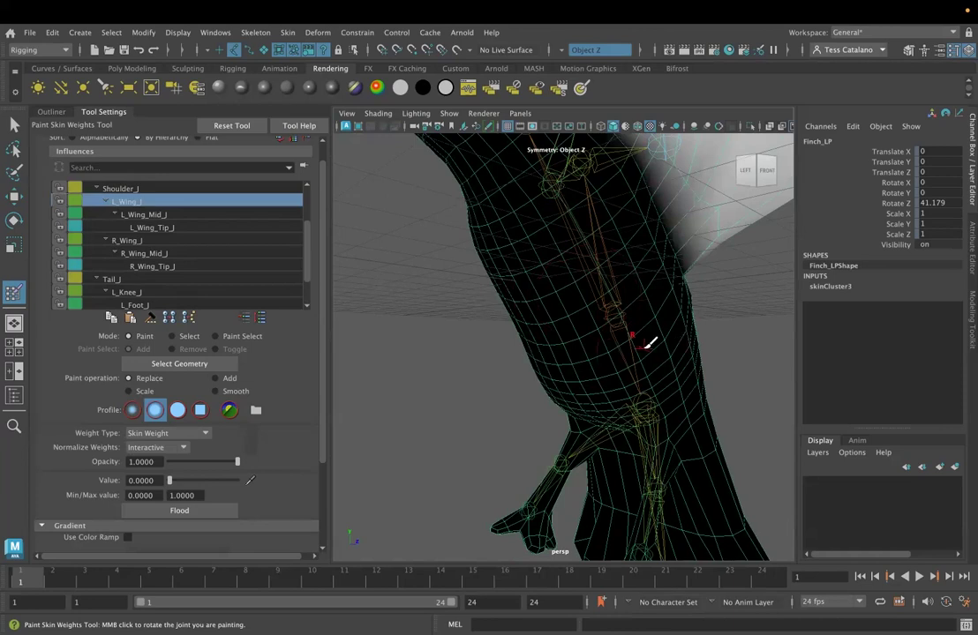
left_click(152, 216)
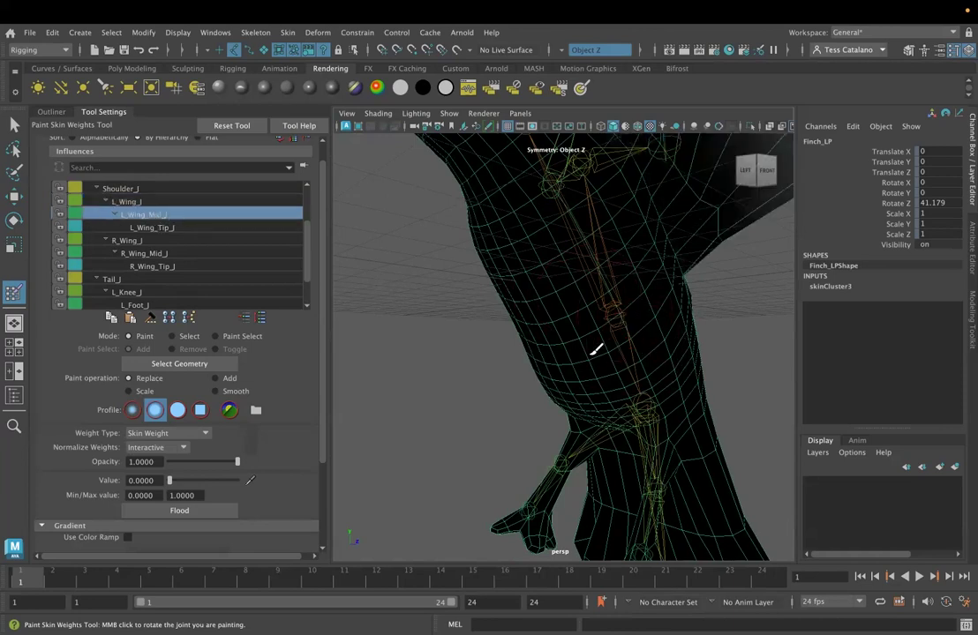
left_click(159, 256)
left_click_drag(515, 330, 334, 282, "alt")
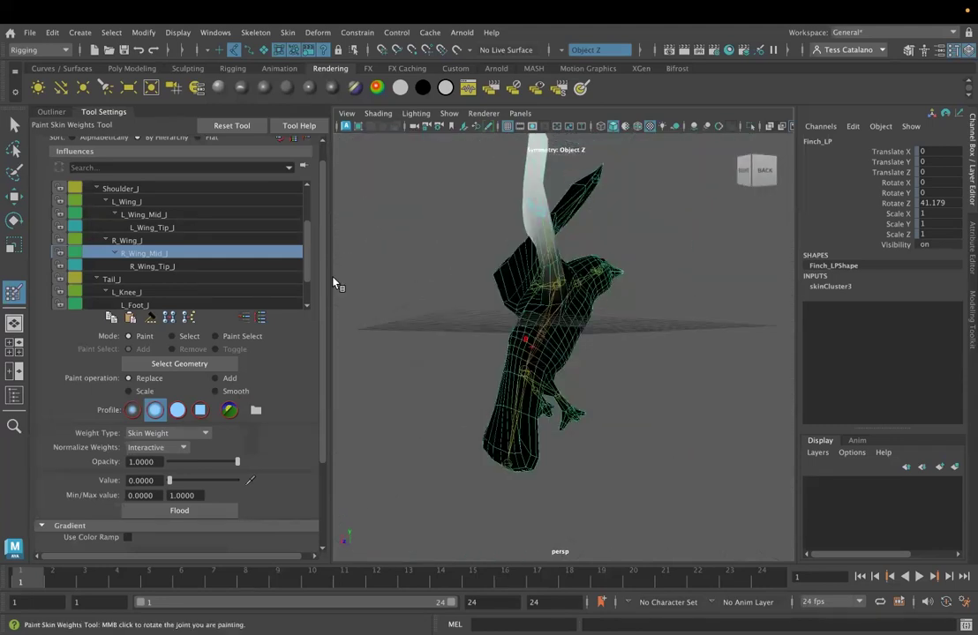
Step: Leave weight painting, bring back the Outliner and select the Root_J joint
left_click(52, 112)
key("q")
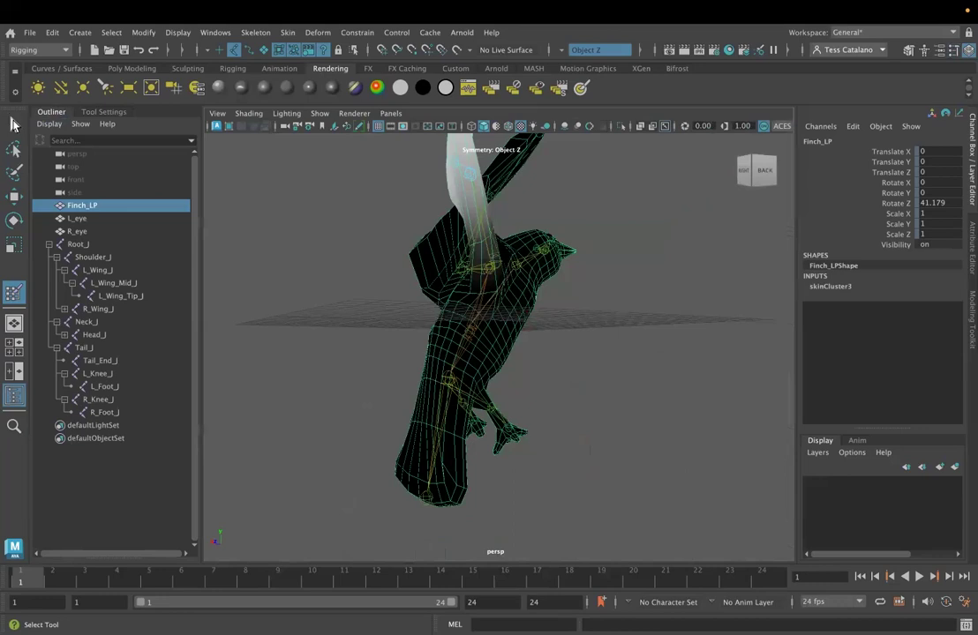
left_click(80, 243)
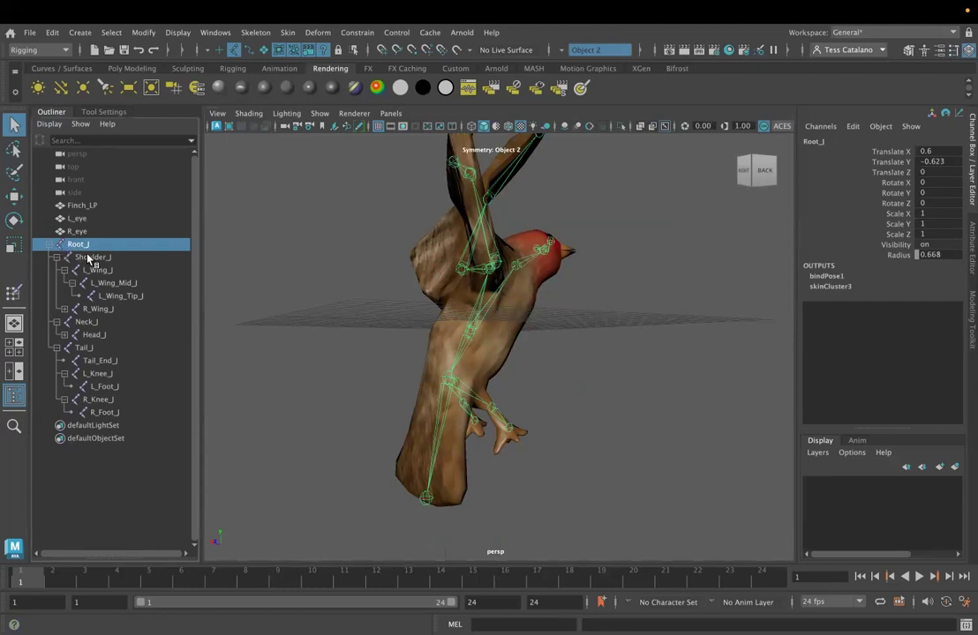
left_click(111, 33)
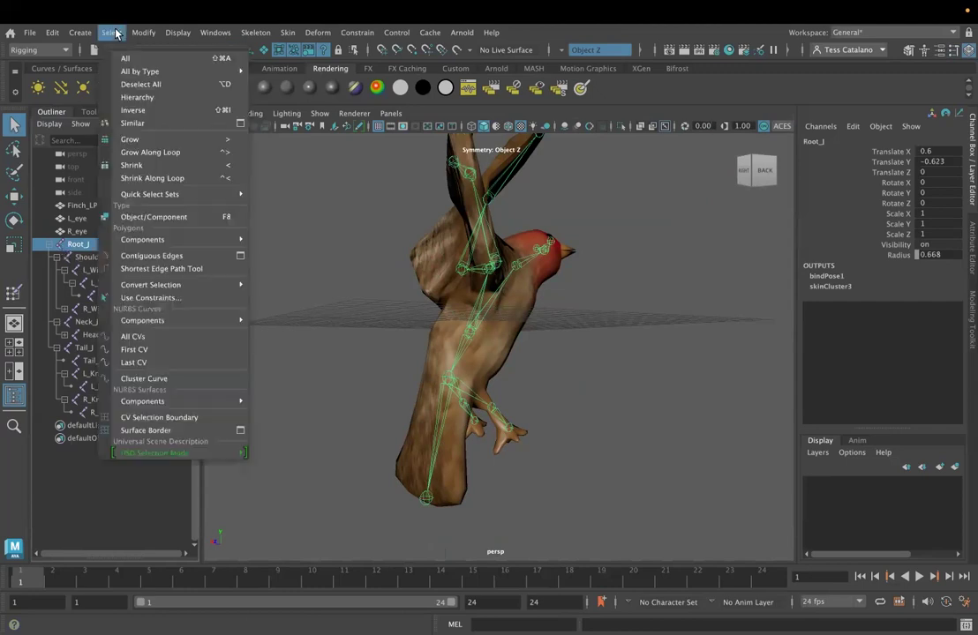
left_click(133, 98)
left_click(93, 388)
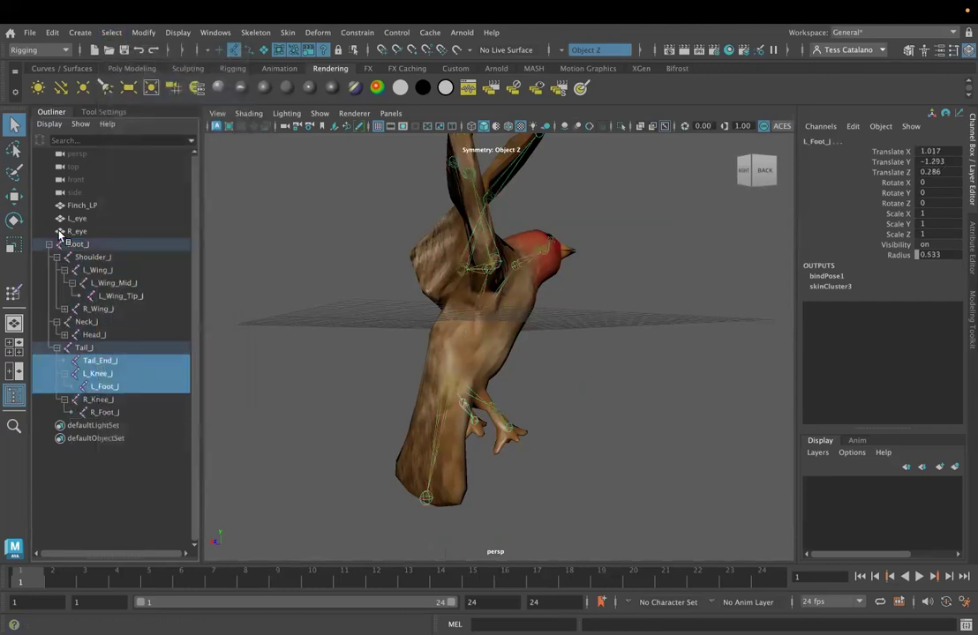
Step: Select the entire Root_J hierarchy and reset Rotate X, Y and Z of all its joints to 0
left_click(78, 245)
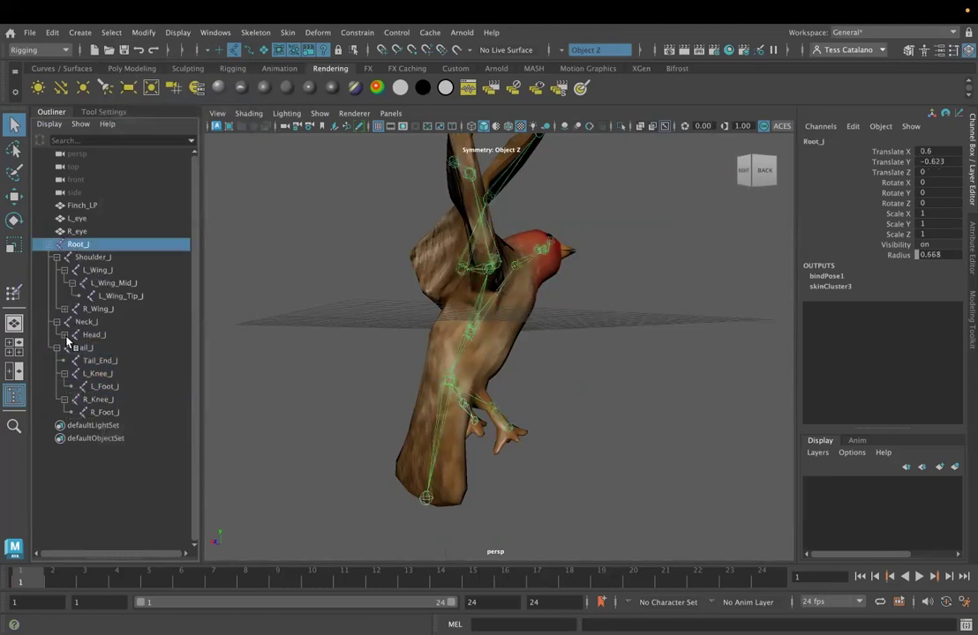
left_click(65, 336)
left_click(79, 32)
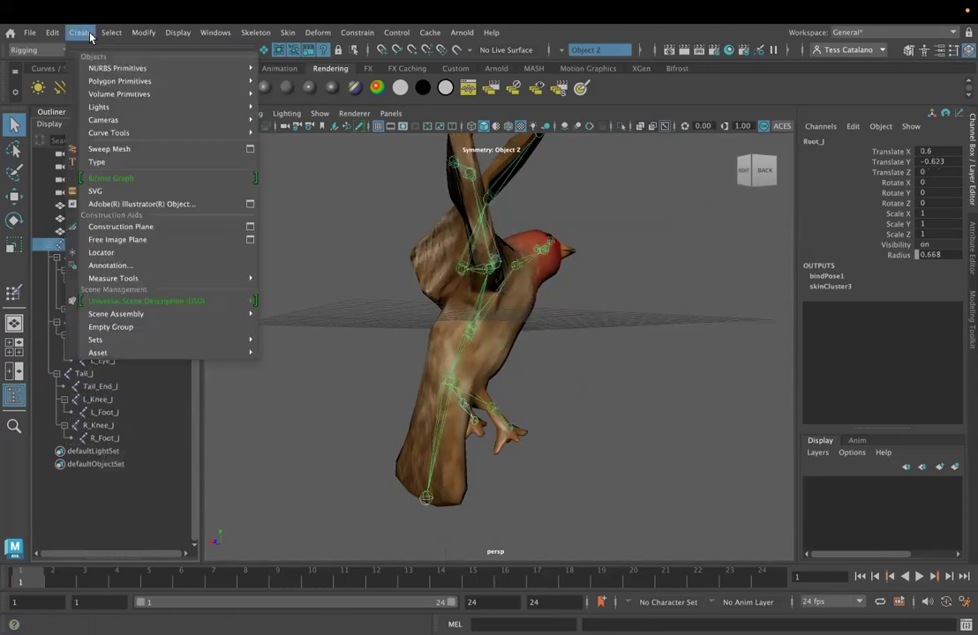
mouse_move(111, 32)
left_click(110, 97)
left_click(925, 182)
left_click(932, 202, "shift")
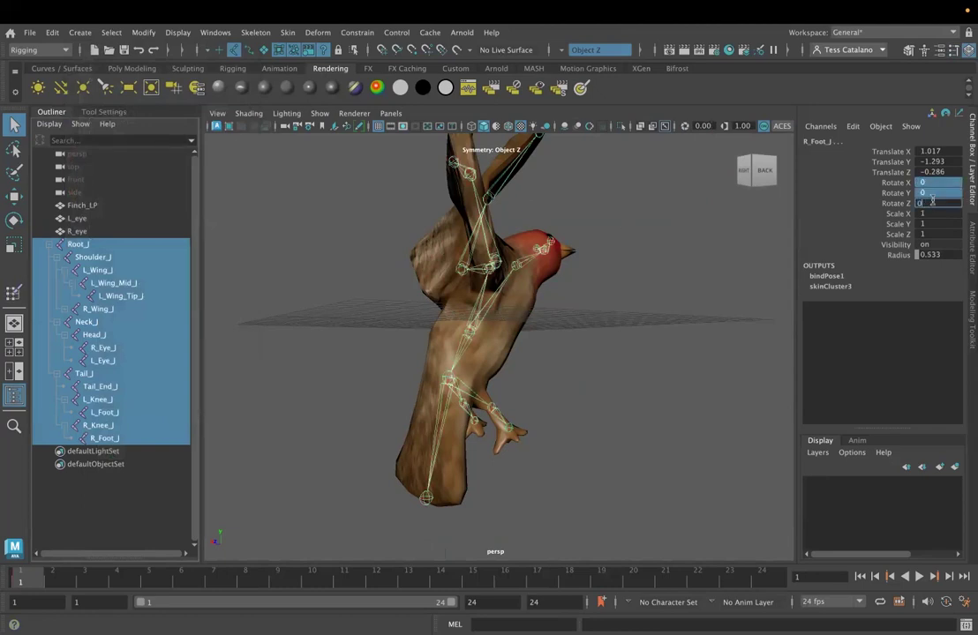
middle_click_drag(932, 202, 933, 201)
left_click_drag(615, 332, 471, 436, "alt")
left_click(369, 443)
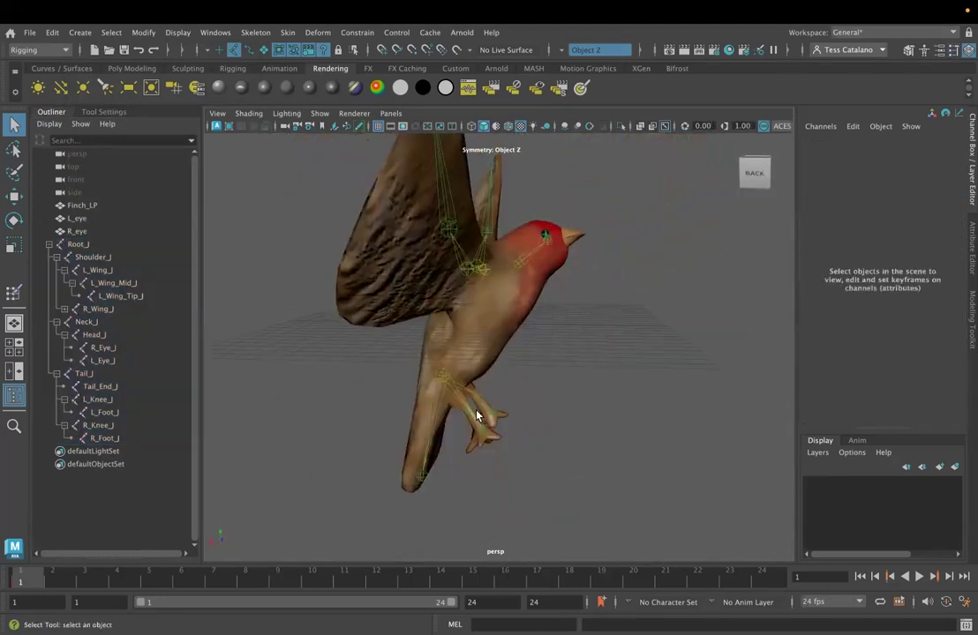
Step: Bend the right leg by rotating R_Knee_J to about -95.2 degrees in Z
left_click(477, 416)
key("e")
left_click_drag(510, 403, 457, 304)
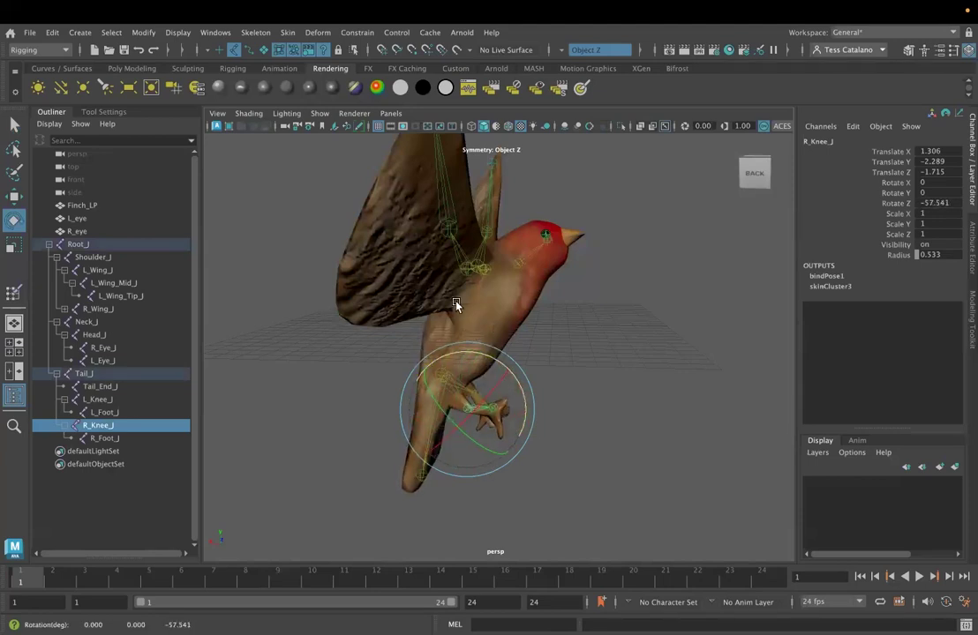
left_click_drag(497, 362, 400, 384)
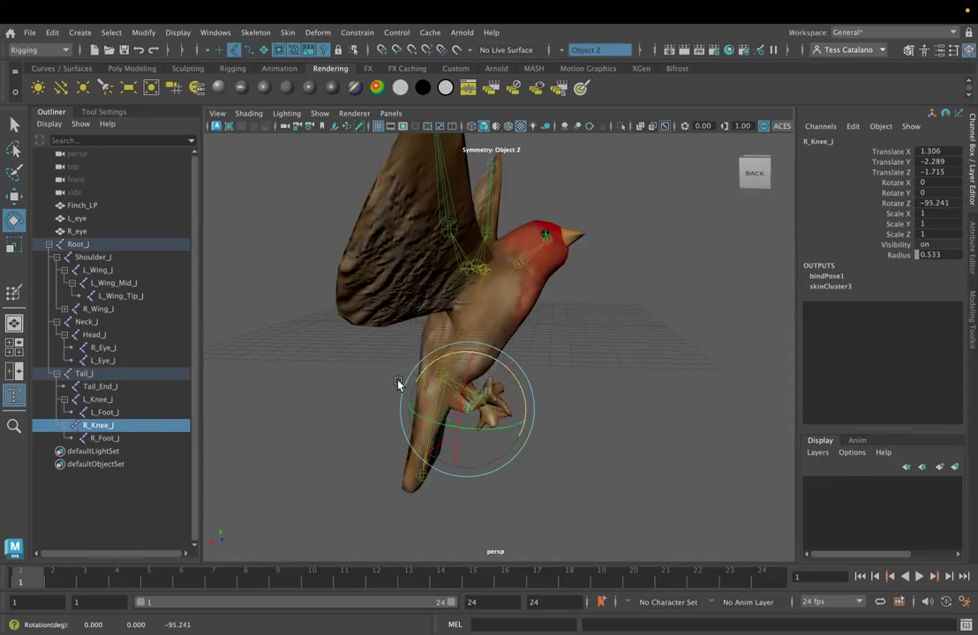
Step: Switch from the R_Knee_J joint to the Finch_LP mesh and resume painting its skin weights
scroll(380, 424, "up", 3)
left_click_drag(349, 415, 388, 414, "alt")
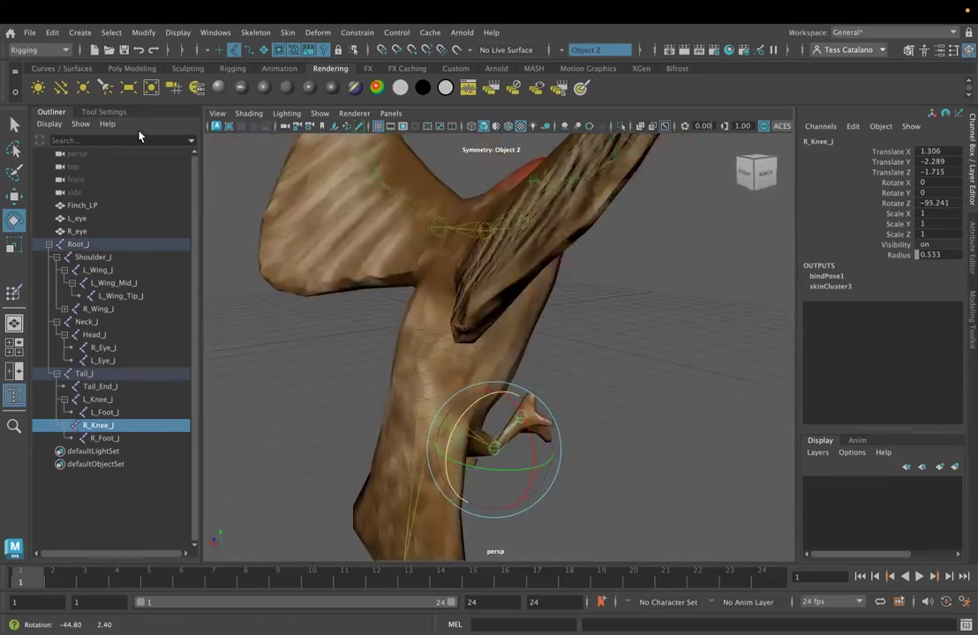
left_click(14, 124)
left_click(104, 112)
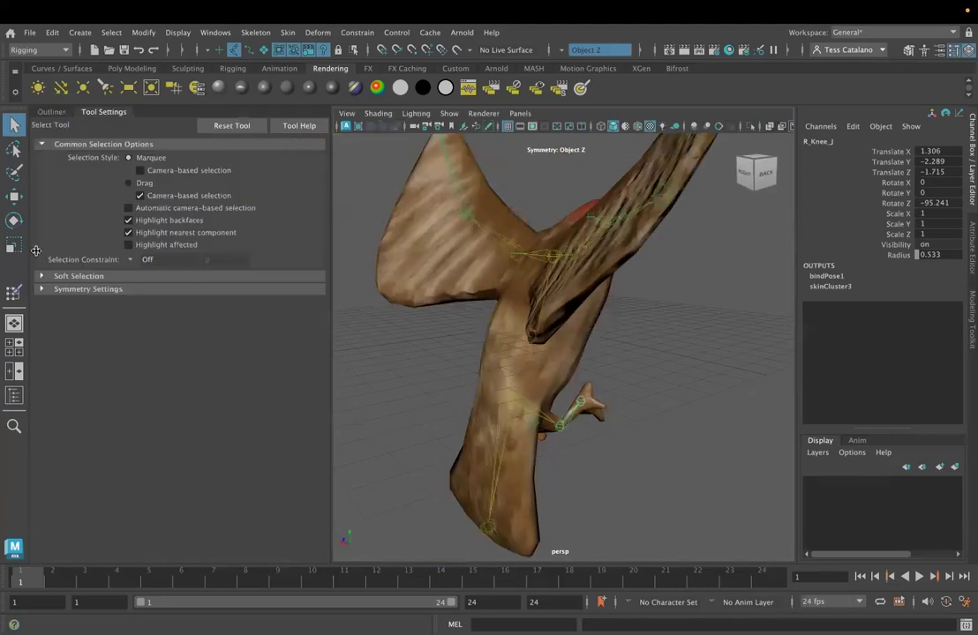
left_click(52, 112)
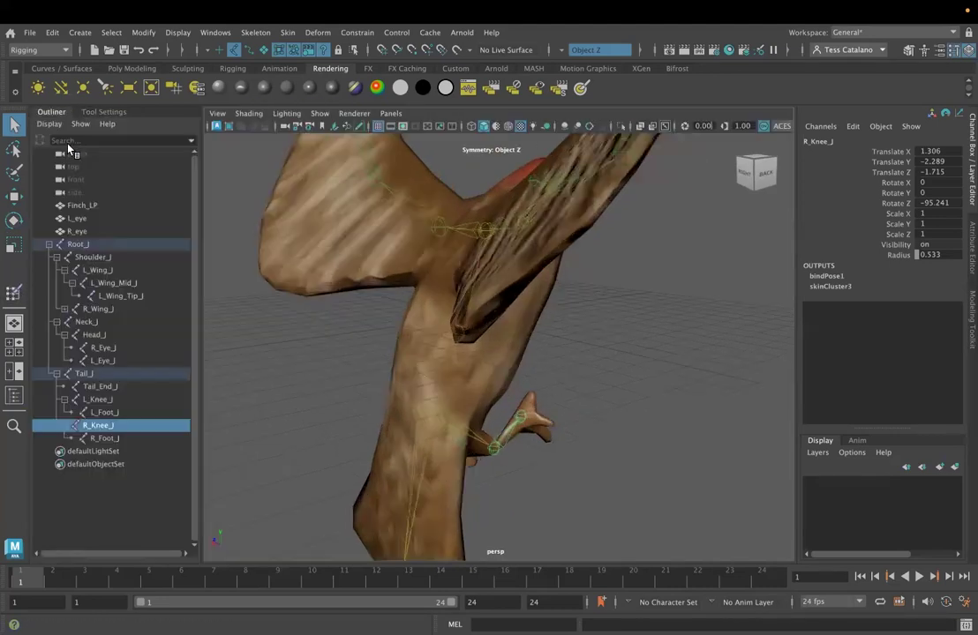
left_click(80, 205)
left_click(99, 112)
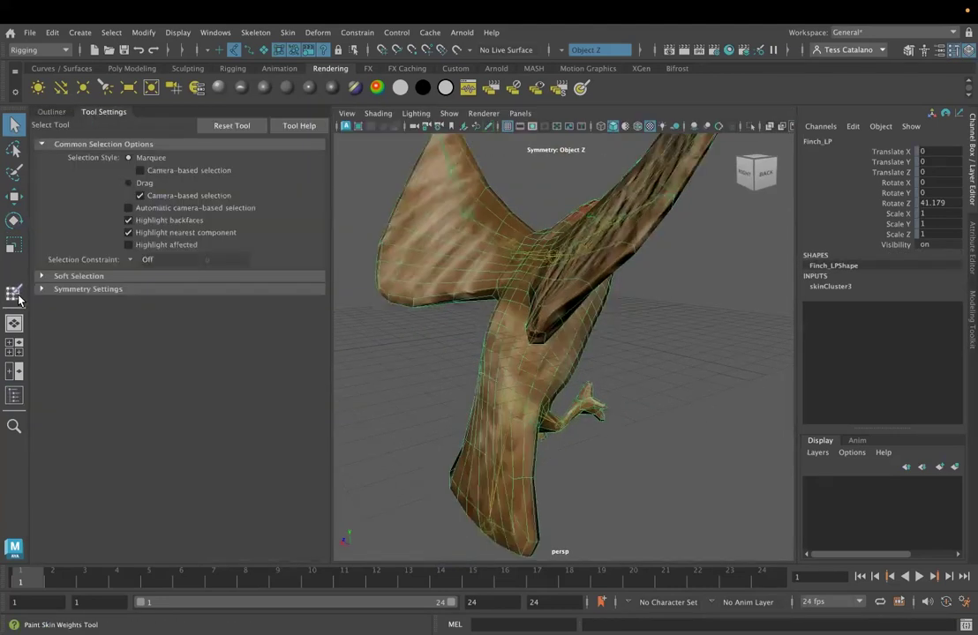
left_click(14, 292)
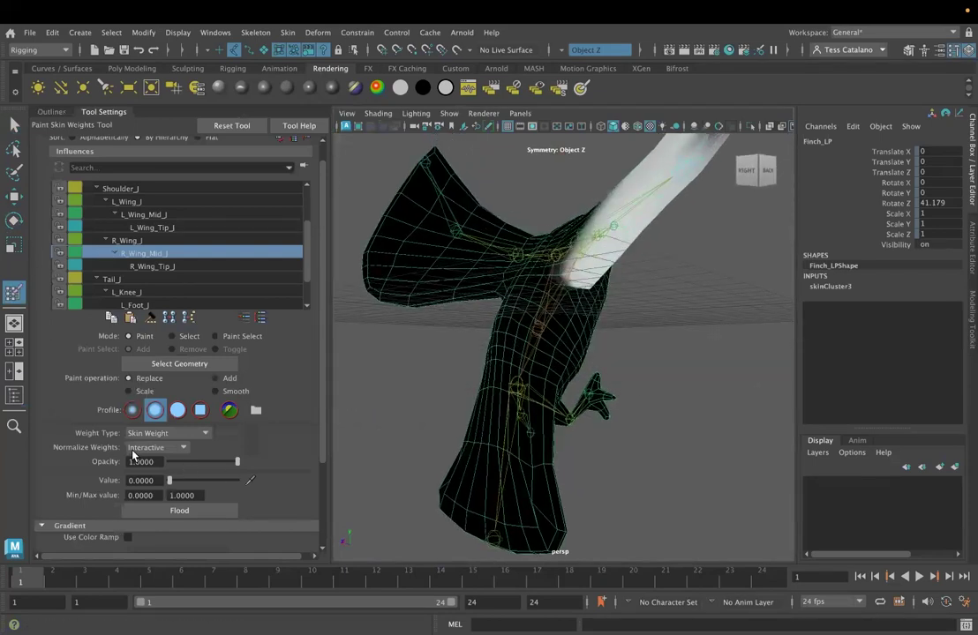
Step: Choose the R_Knee_J influence and paint its stray weight off the tail with Replace at value 0
left_click_drag(527, 395, 574, 389, "alt")
scroll(159, 208, "down", 1)
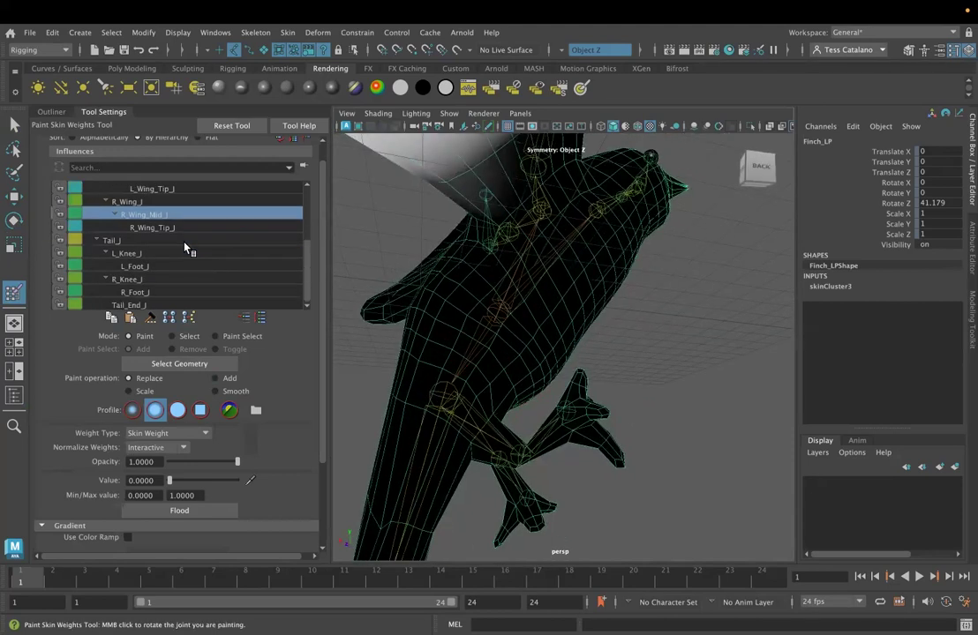
left_click(138, 278)
left_click_drag(476, 441, 559, 308, "alt")
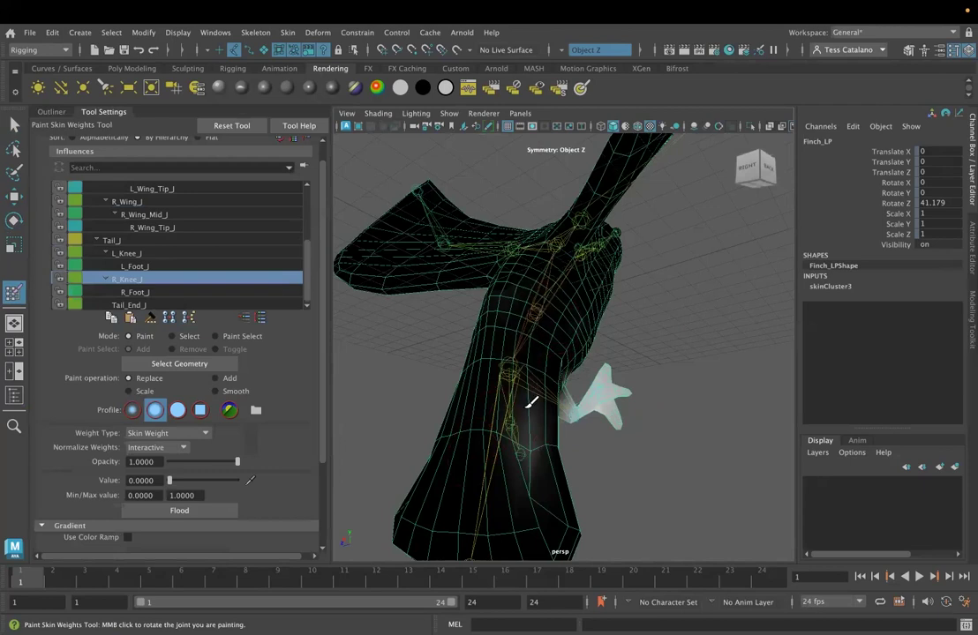
left_click_drag(532, 401, 525, 404)
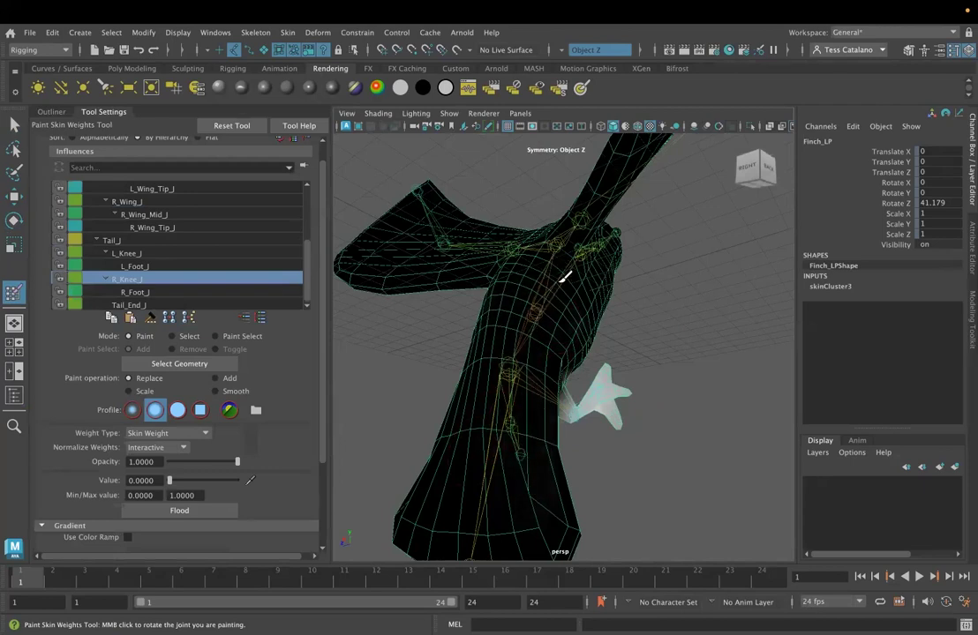
left_click_drag(510, 305, 473, 519, "alt")
left_click_drag(460, 475, 132, 255, "alt")
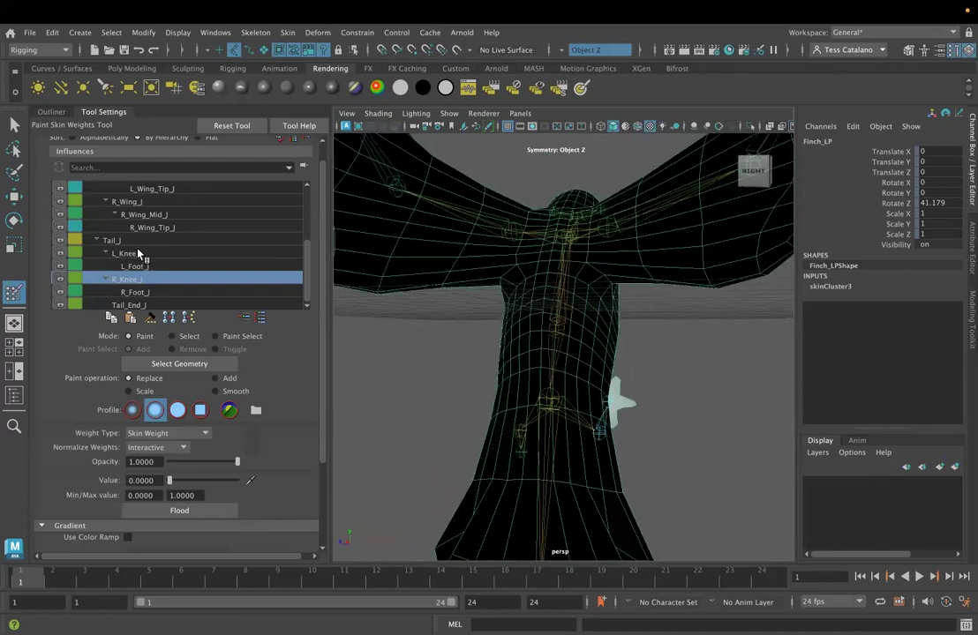
Step: Choose the L_Knee_J influence and examine its painted weight on the body, tail and leg from several sides
left_click(138, 254)
left_click_drag(520, 476, 523, 446, "alt")
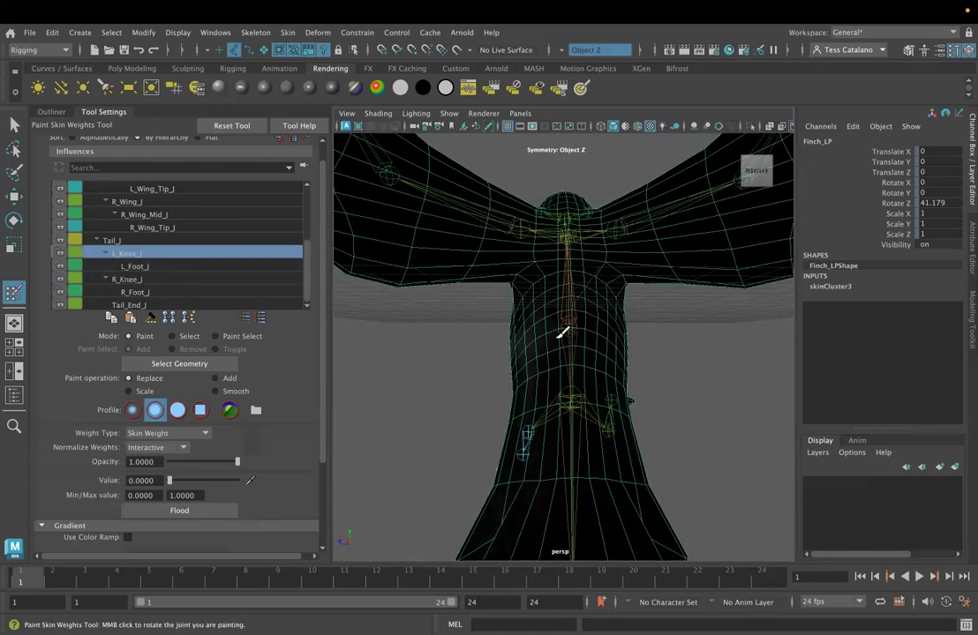
left_click_drag(526, 365, 606, 336, "alt")
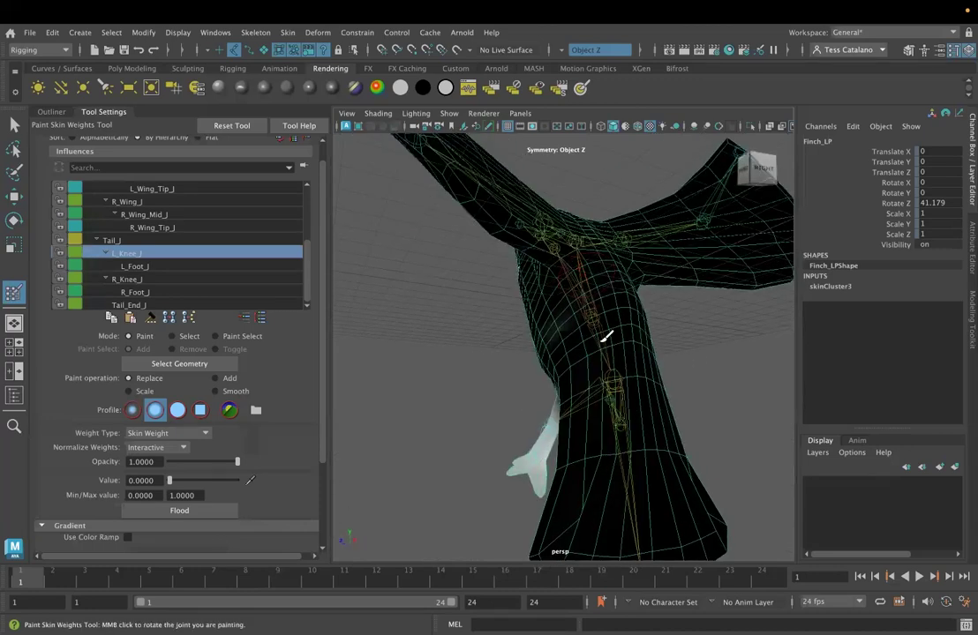
left_click_drag(610, 415, 641, 321, "alt")
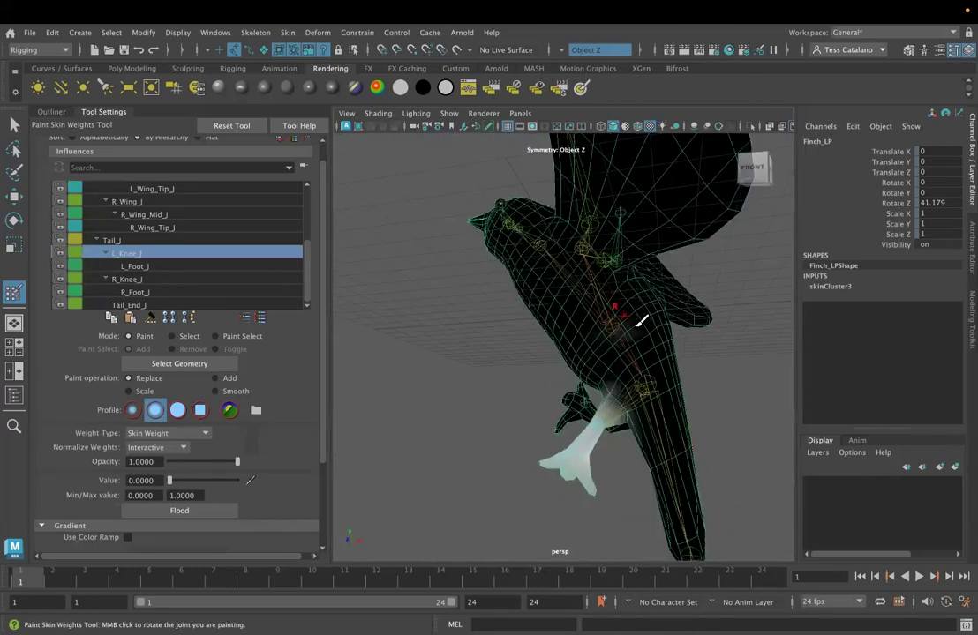
left_click_drag(662, 520, 712, 475, "alt")
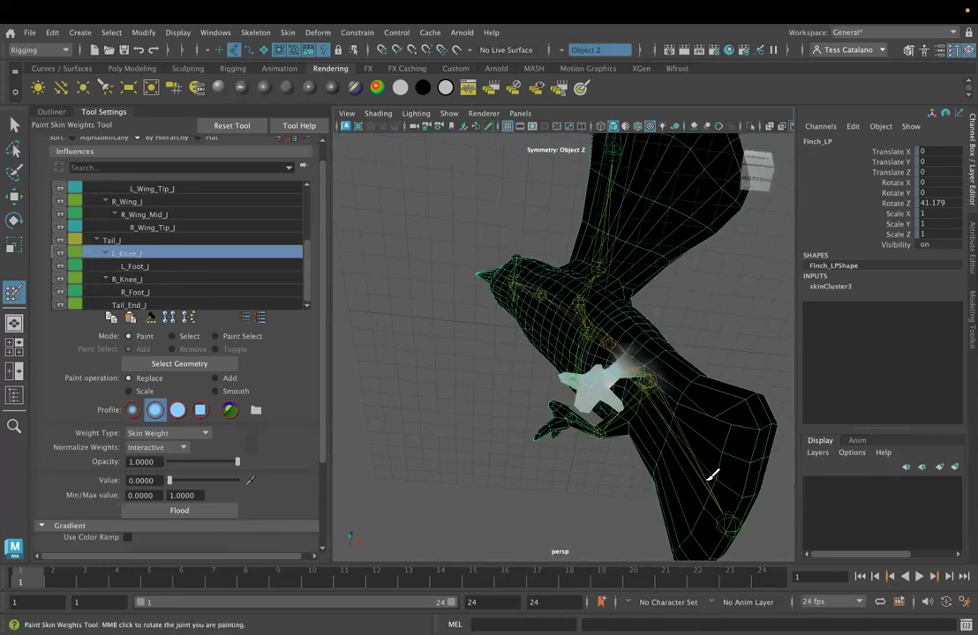
Step: Leave skin weight painting and rotate the R_Knee_J joint to swing the raised right leg back down beside the left leg
left_click(15, 123)
left_click_drag(313, 268, 502, 301, "alt")
left_click(489, 297)
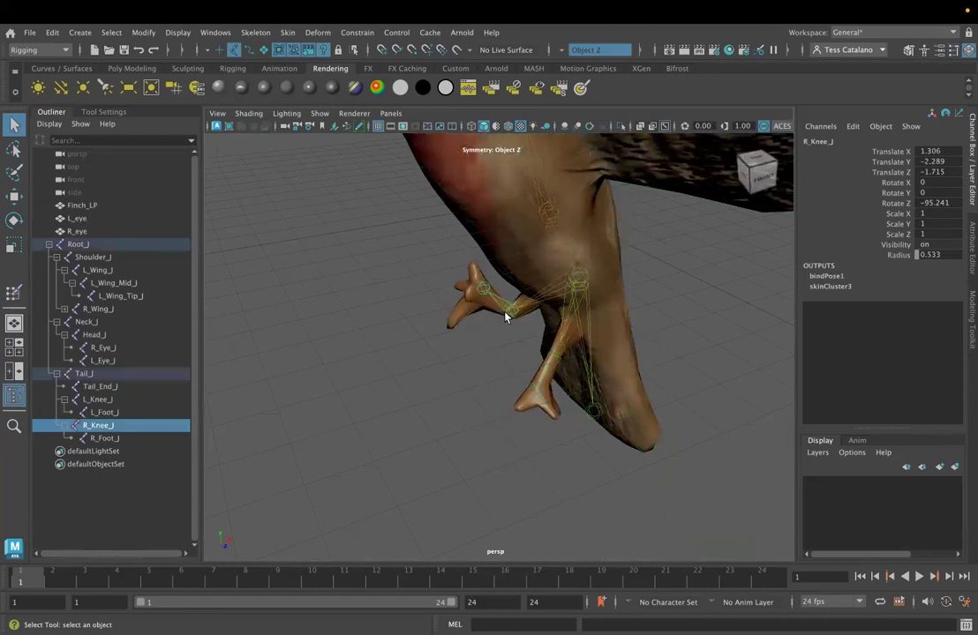
key("w")
key("e")
key("w")
key("e")
left_click_drag(474, 303, 419, 354)
left_click_drag(505, 356, 463, 402)
left_click(561, 379)
left_click(620, 297)
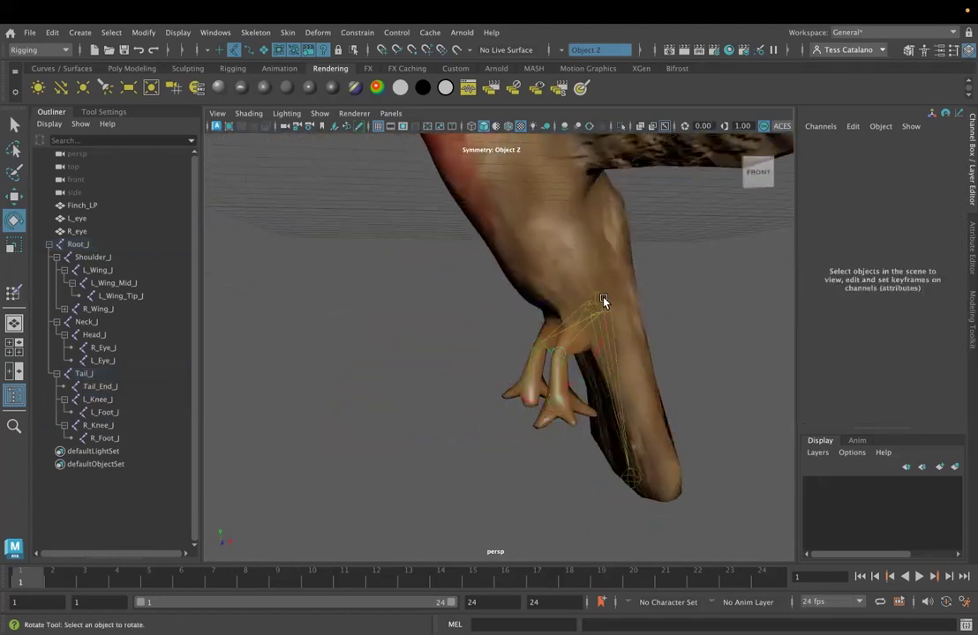
Step: Rotate the Tail_J joint to about 21.4 degrees in Z, keeping its X and Y rotation at 0
left_click(604, 308)
left_click_drag(553, 292, 540, 314)
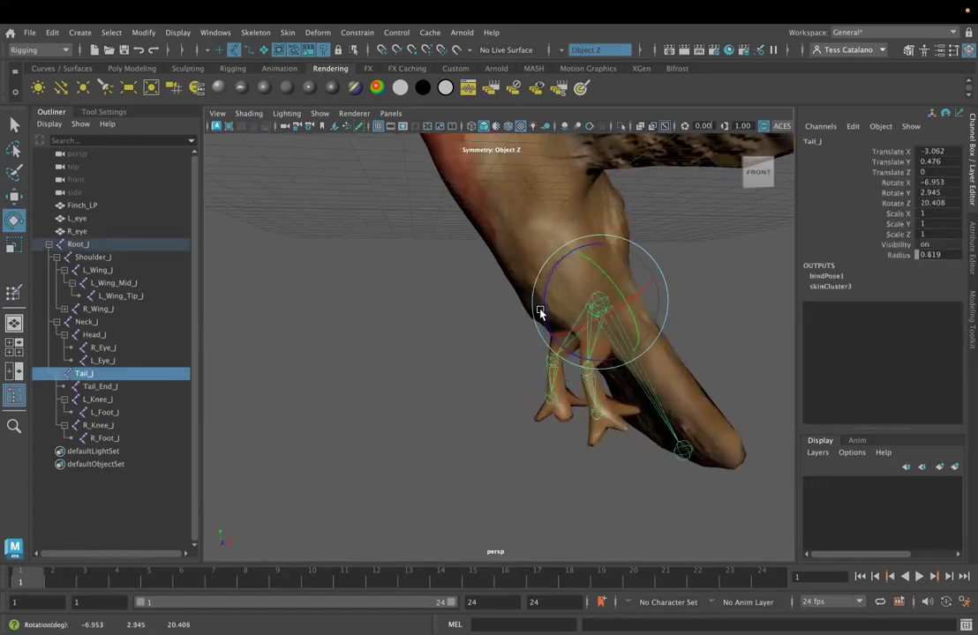
key("ctrl+z")
left_click_drag(559, 271, 704, 459)
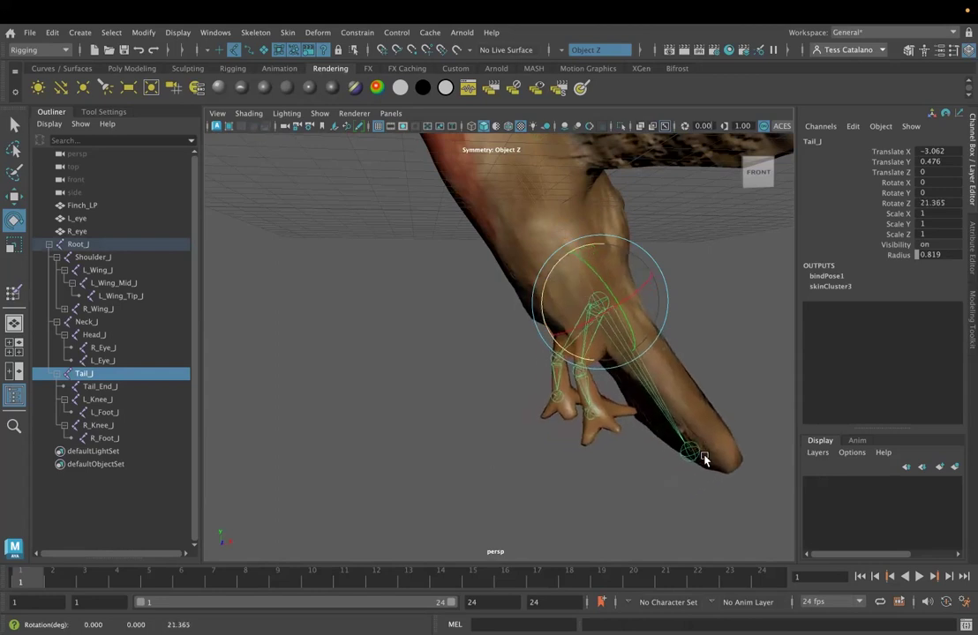
Step: Rotate the Tail_End_J joint slightly, then try moving it and undo the move
left_click(689, 454)
left_click_drag(643, 425, 661, 448)
key("w")
left_click_drag(748, 436, 736, 415)
key("ctrl+z")
Step: Clear the selection and examine the whole posed finch from the head side with both wings in view
left_click_drag(591, 397, 528, 412, "alt")
scroll(578, 354, "up", 3)
left_click_drag(537, 366, 528, 319, "alt")
left_click(592, 357)
left_click_drag(592, 357, 570, 425, "alt")
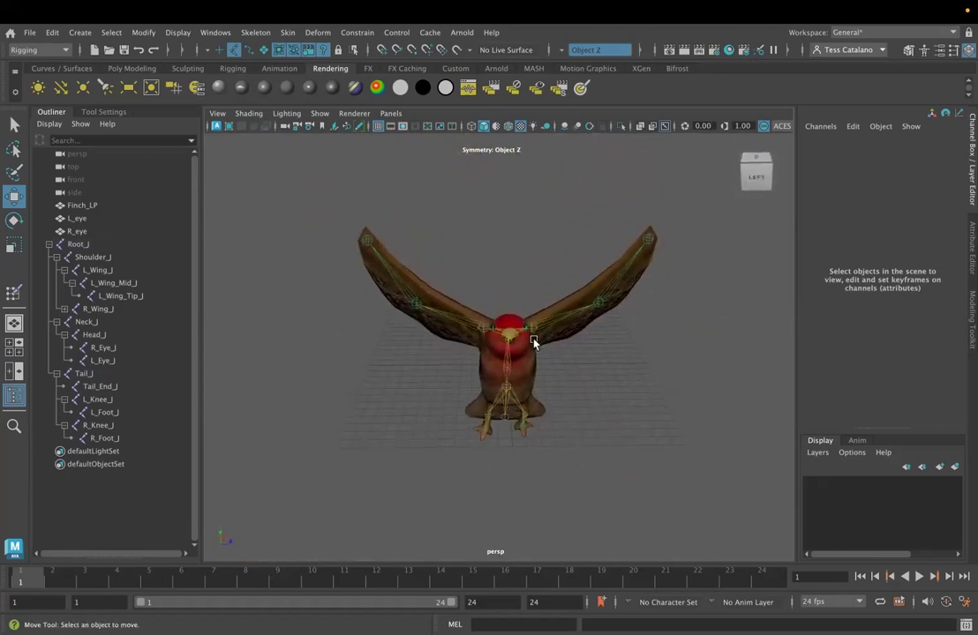